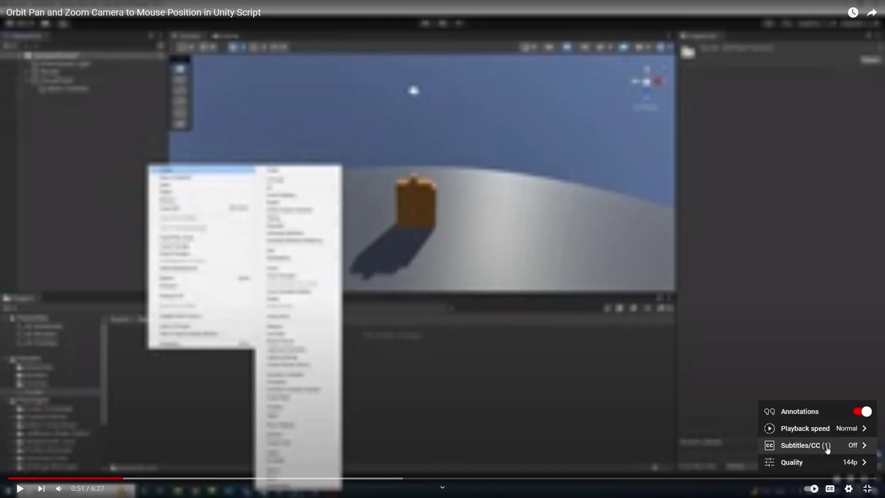
# Step: Raise the YouTube tutorial's playback quality from 144p to 1440p
pyautogui.click(815, 461)
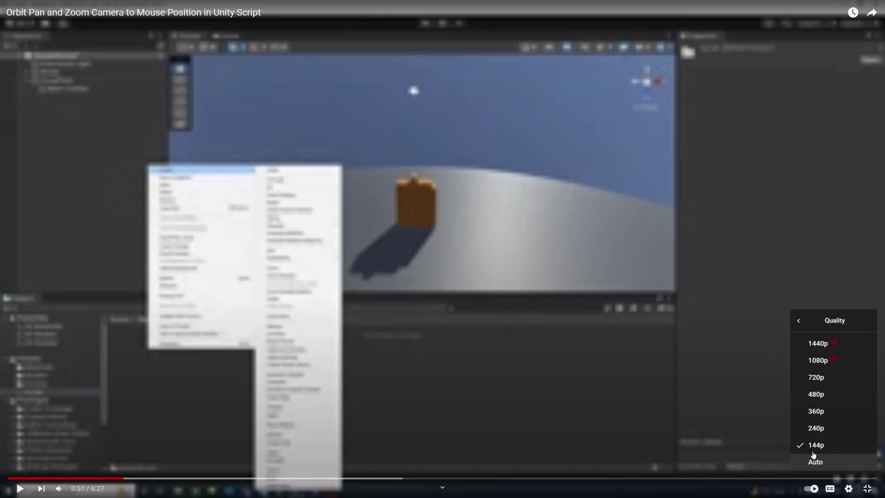
pyautogui.click(818, 343)
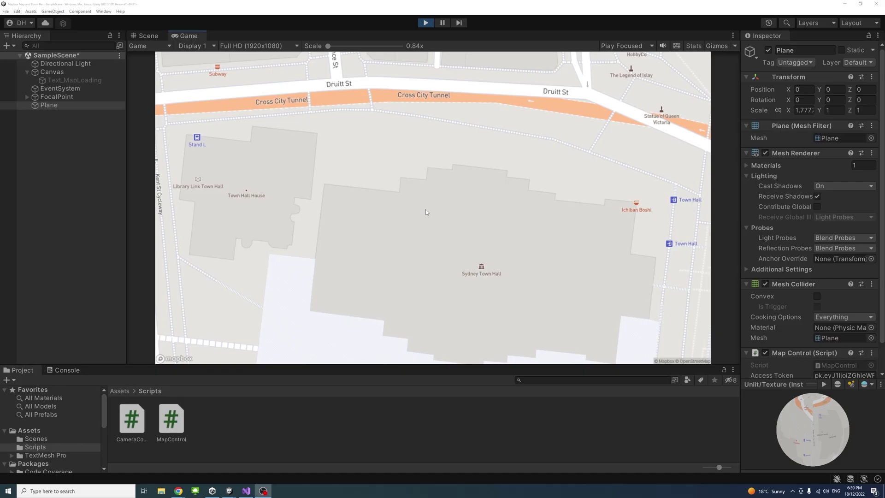
# Step: Zoom the Game view map in on Sydney Town Hall with repeated scrolling
pyautogui.click(426, 210)
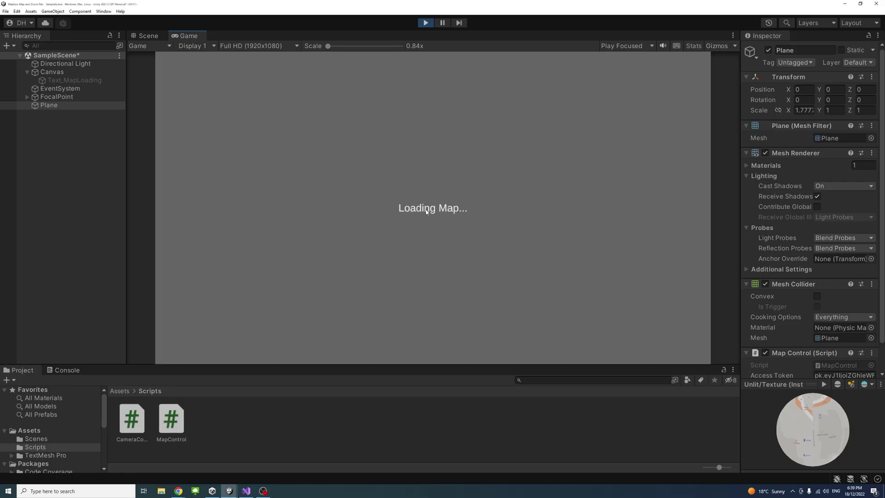
pyautogui.scroll(2, 426, 212)
pyautogui.scroll(2, 426, 212)
pyautogui.scroll(2, 425, 212)
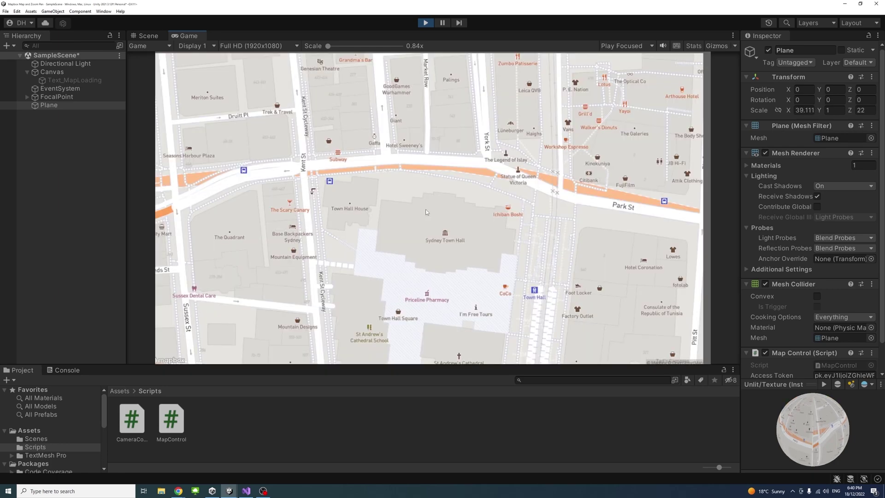
pyautogui.scroll(3, 426, 212)
pyautogui.scroll(1, 426, 212)
pyautogui.scroll(3, 426, 212)
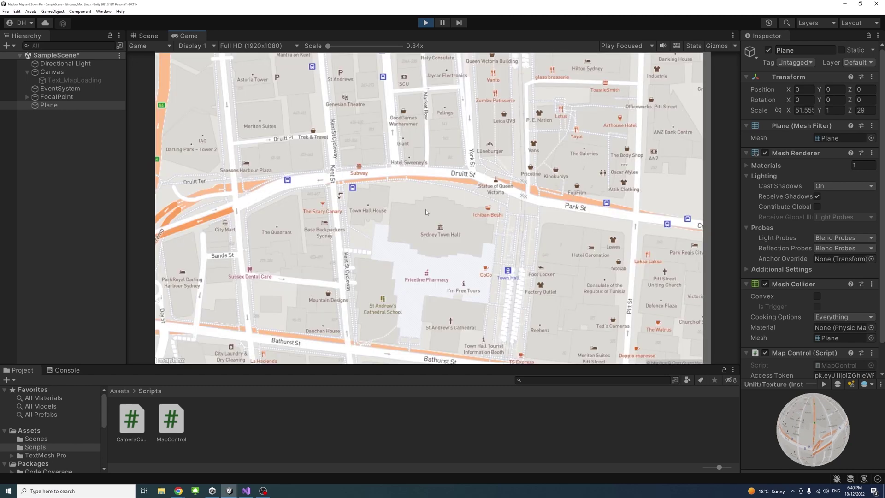
pyautogui.scroll(1, 426, 212)
pyautogui.scroll(1, 426, 212)
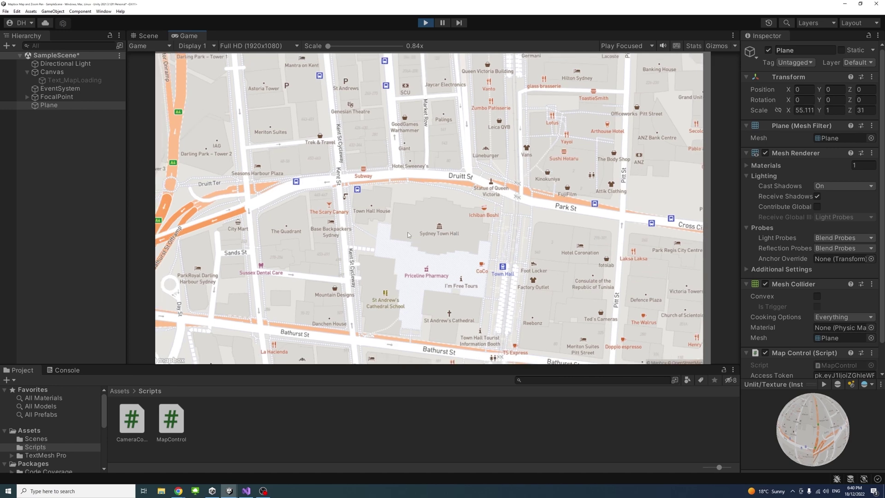
# Step: Pan and orbit the camera so the map lies tilted in perspective
pyautogui.moveTo(407, 231); pyautogui.dragTo(417, 174)
pyautogui.moveTo(430, 252); pyautogui.dragTo(424, 171)
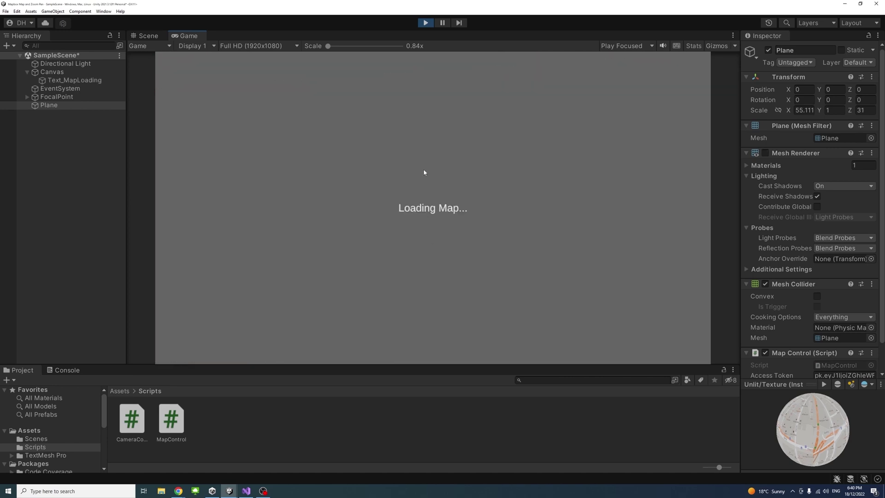
pyautogui.moveTo(523, 223); pyautogui.dragTo(447, 209)
pyautogui.scroll(1, 444, 208)
pyautogui.moveTo(444, 211); pyautogui.dragTo(426, 225)
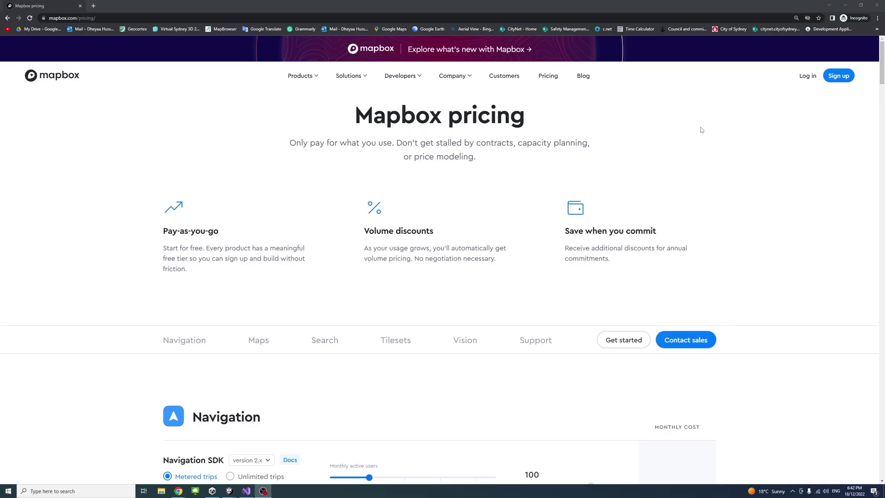
# Step: Go from the Mapbox pricing page through Sign up to the account dashboard
pyautogui.click(701, 130)
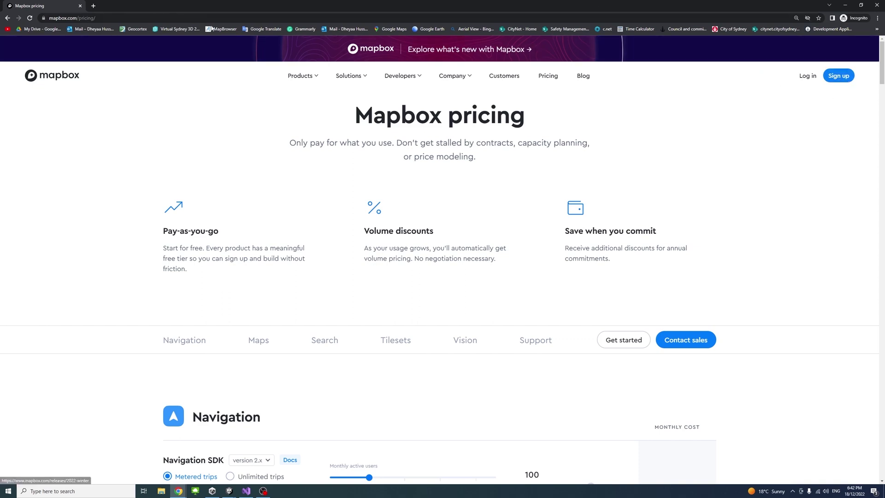
pyautogui.click(837, 79)
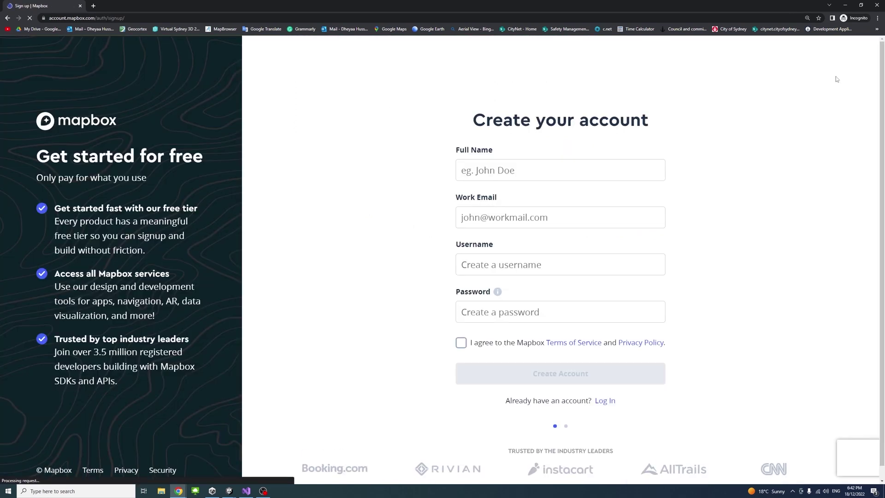
pyautogui.scroll(-1, 412, 136)
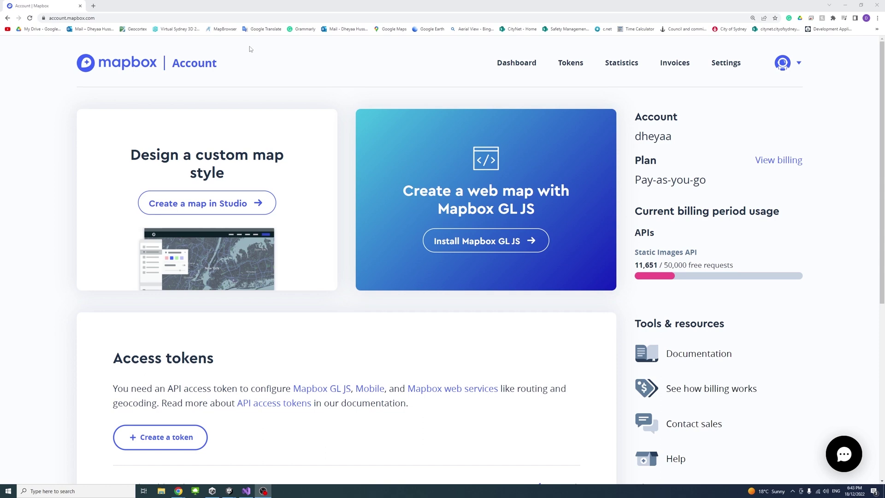
# Step: Create a Mapbox access token named 'name' with the default scopes
pyautogui.click(171, 438)
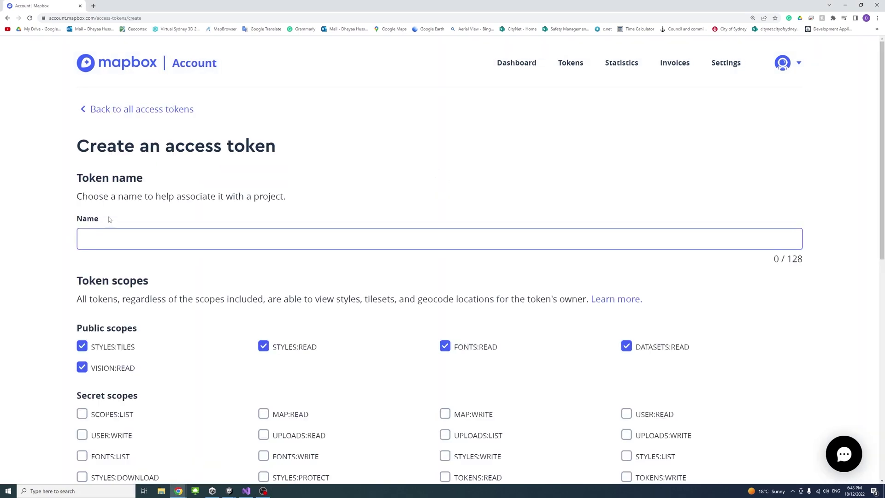
pyautogui.write('name')
pyautogui.scroll(-10, 110, 240)
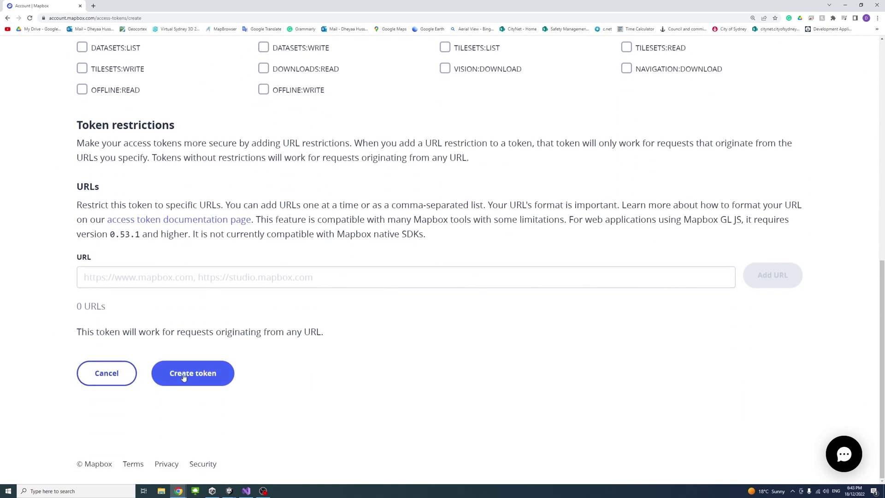
pyautogui.click(195, 375)
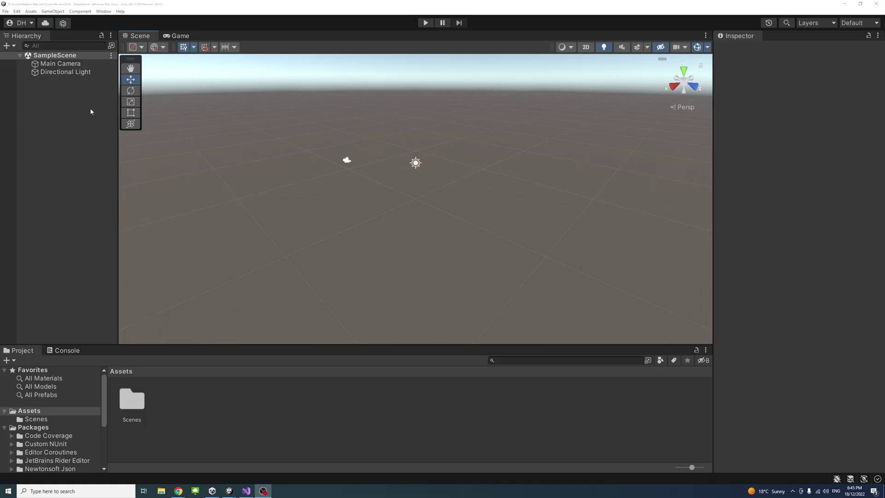
# Step: Add a UI Text - TextMeshPro object to the scene and import TMP Essentials
pyautogui.click(47, 99)
pyautogui.rightClick(51, 85)
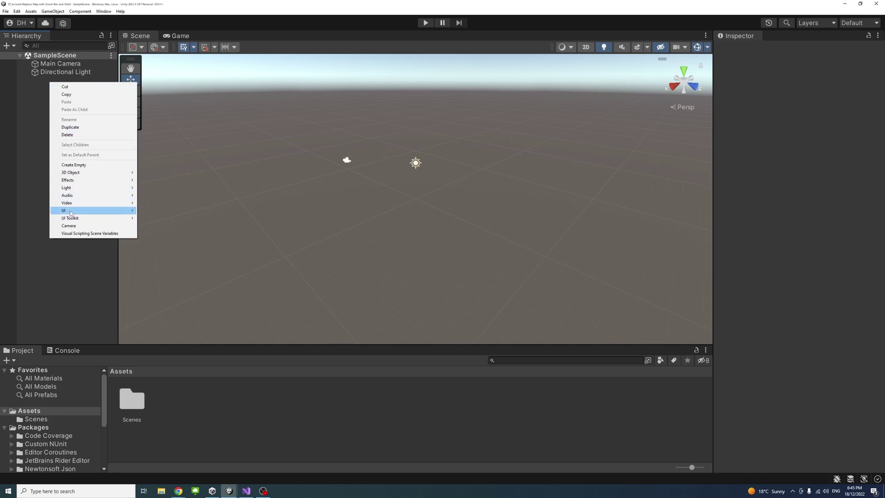
pyautogui.moveTo(71, 211)
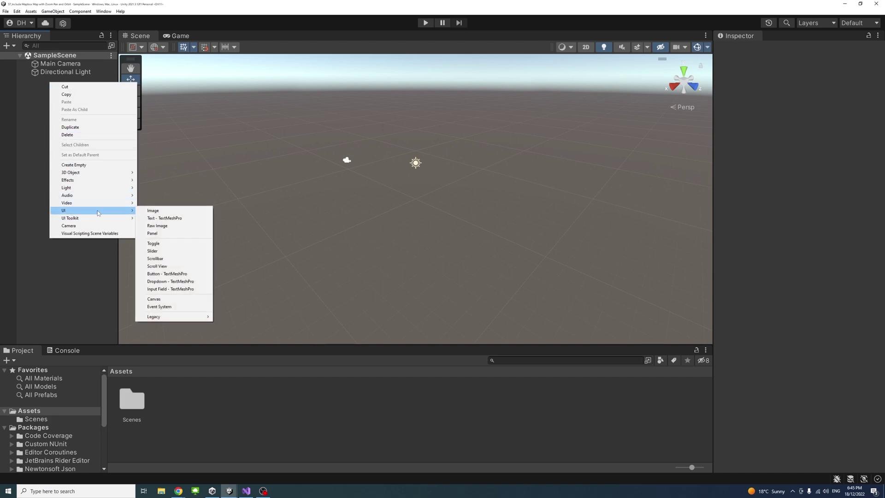
pyautogui.click(177, 218)
pyautogui.click(356, 294)
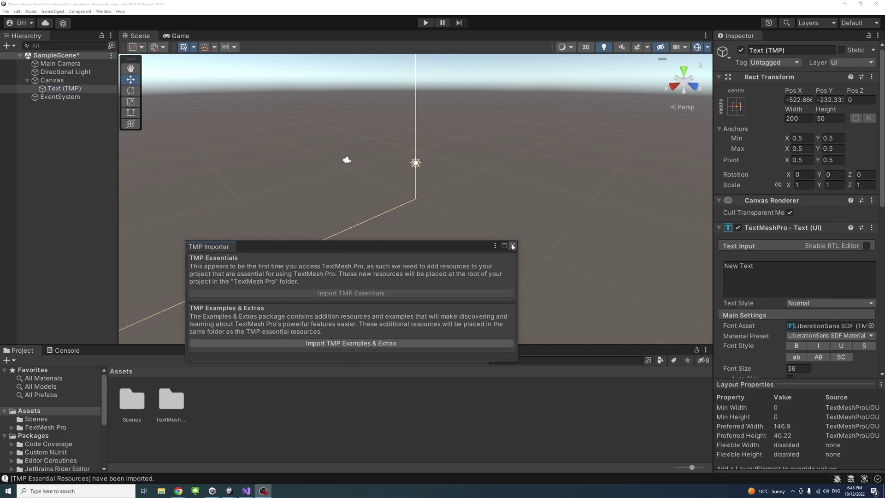
# Step: Rename the Text (TMP) object to Text_MapLoading
pyautogui.click(511, 245)
pyautogui.click(61, 89)
pyautogui.click(60, 89)
pyautogui.moveTo(84, 88); pyautogui.dragTo(61, 91)
pyautogui.press('BackSpace')
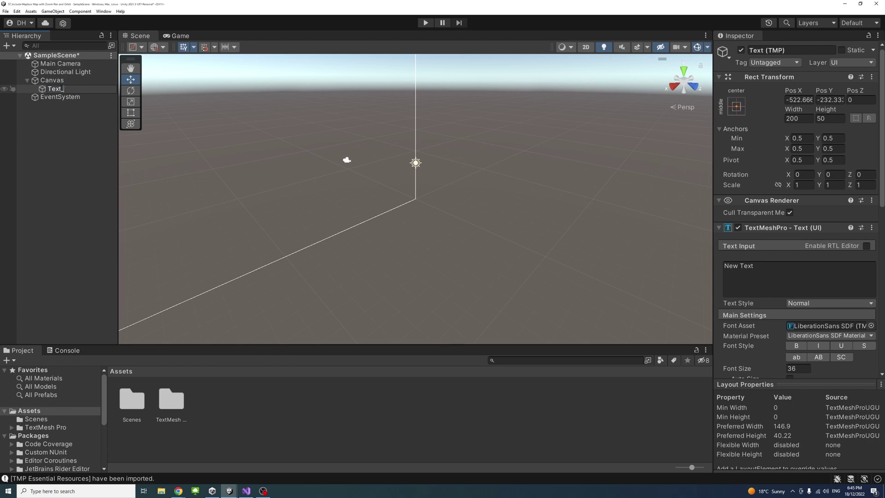
pyautogui.write('_MapLoading')
pyautogui.press('Return')
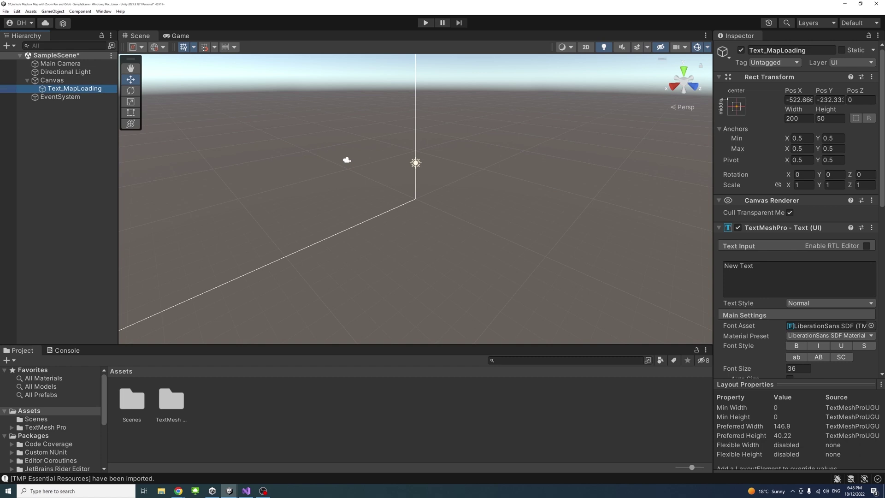
# Step: Set the text's Pos X and Pos Y to 0 and its width to 300
pyautogui.scroll(-3, 756, 138)
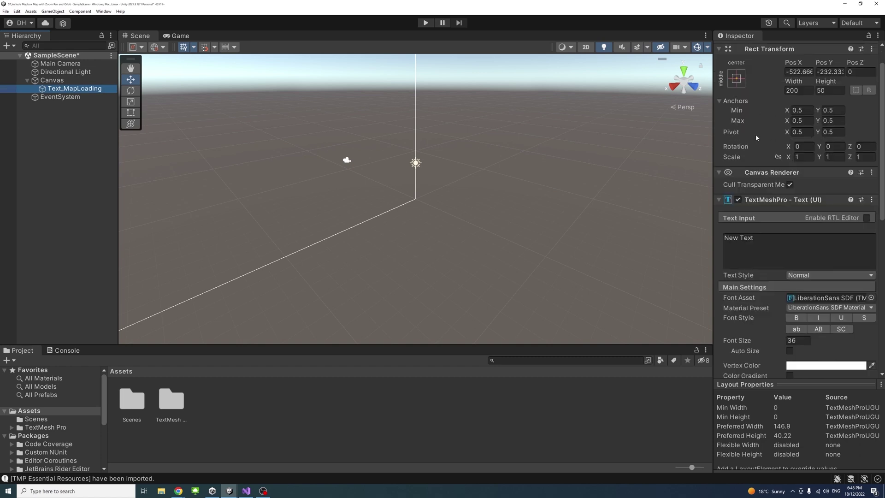
pyautogui.scroll(3, 797, 121)
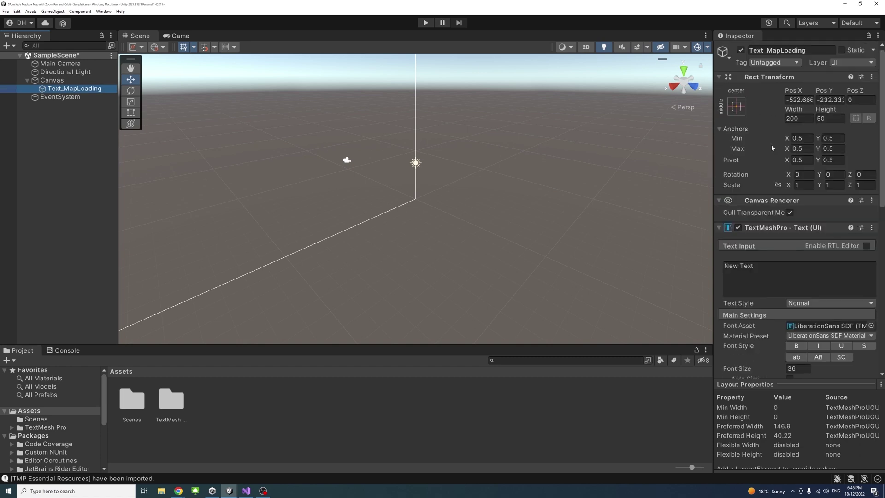
pyautogui.click(799, 99)
pyautogui.doubleClick(800, 100)
pyautogui.write('0')
pyautogui.click(826, 100)
pyautogui.write('0')
pyautogui.click(801, 119)
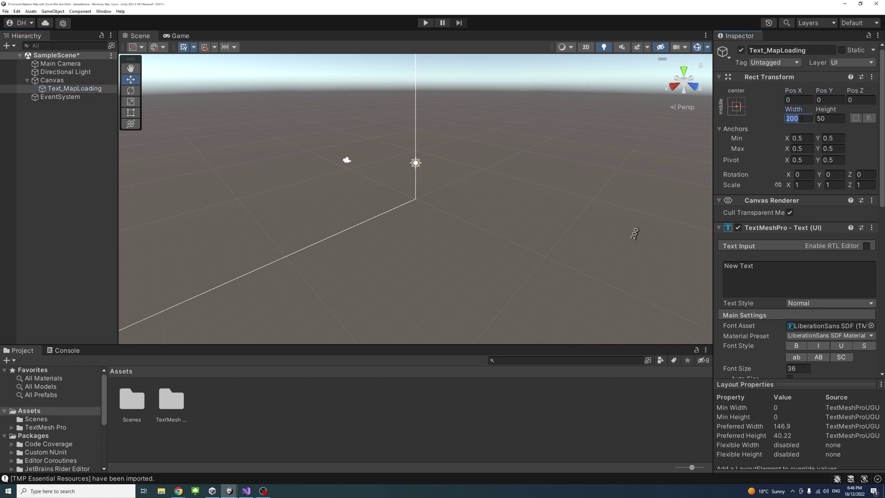
pyautogui.write('300')
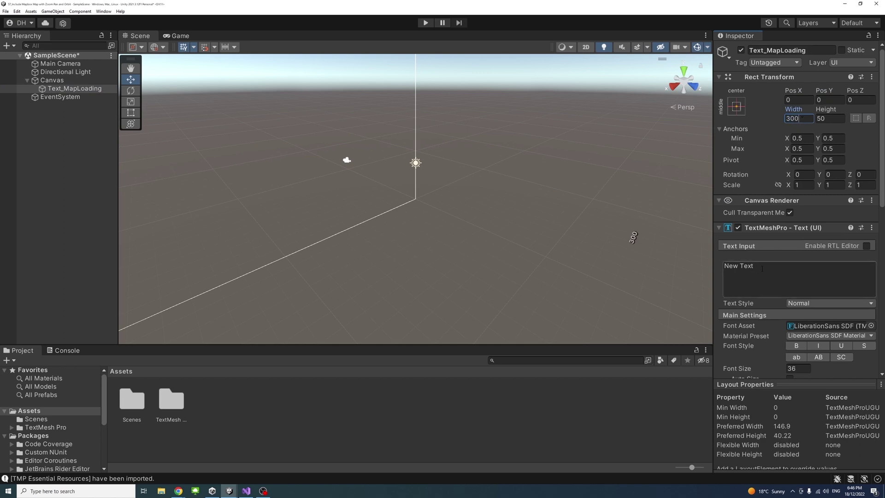
# Step: Replace the 'New Text' content with 'Loading Map..'
pyautogui.click(766, 268)
pyautogui.click(768, 266)
pyautogui.moveTo(768, 266); pyautogui.dragTo(686, 270)
pyautogui.write('Loading Map')
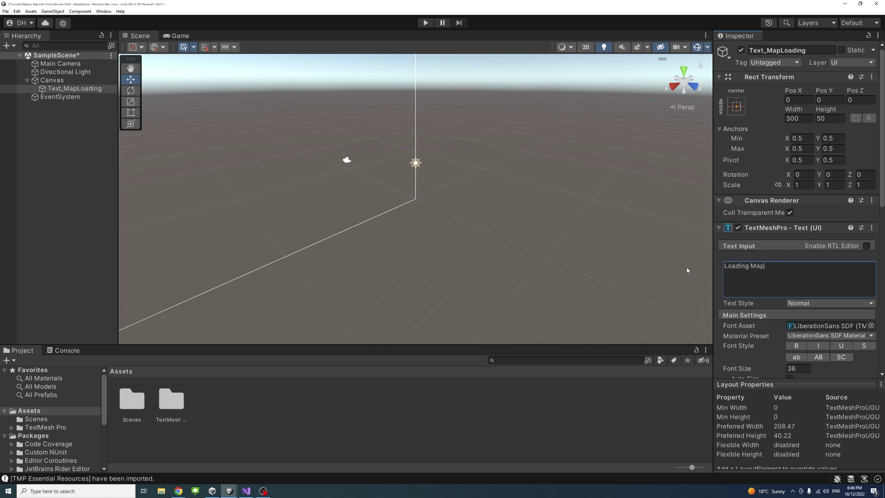
pyautogui.write('...')
# Step: Set the text's Vertex Color alpha to 175
pyautogui.scroll(-3, 774, 311)
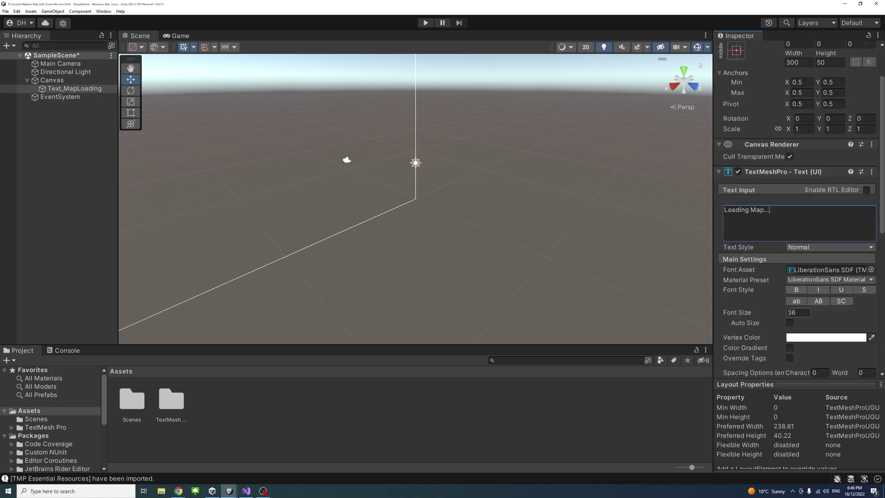
pyautogui.click(813, 338)
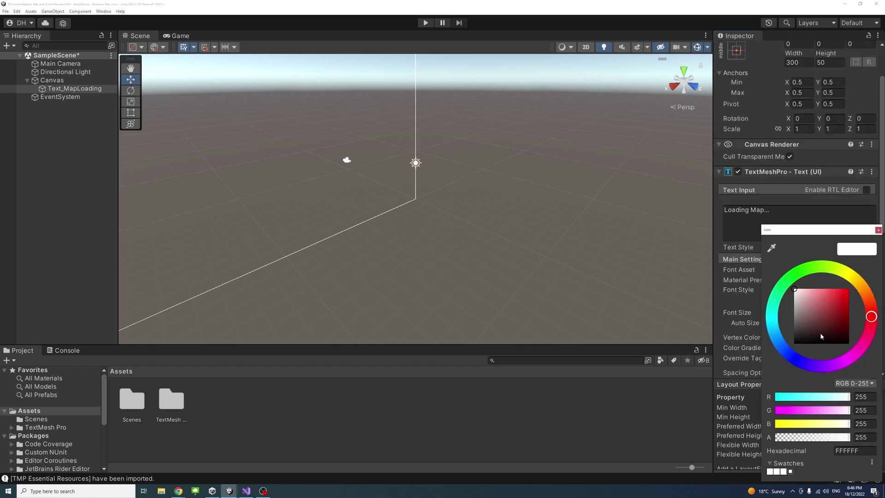
pyautogui.click(861, 437)
pyautogui.write('175')
pyautogui.click(879, 230)
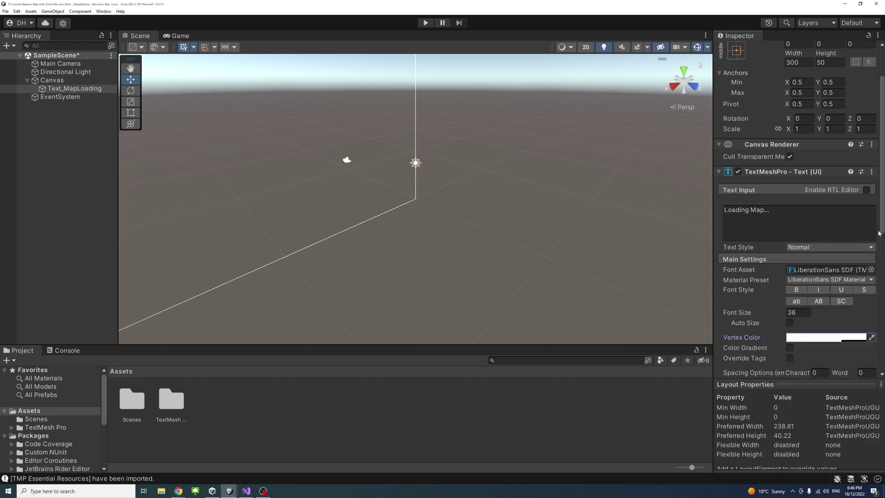
# Step: Frame the canvas in the Scene view and apply Center and Middle text alignment
pyautogui.press('f')
pyautogui.scroll(-5, 438, 214)
pyautogui.moveTo(326, 212); pyautogui.dragTo(558, 192, button='right')
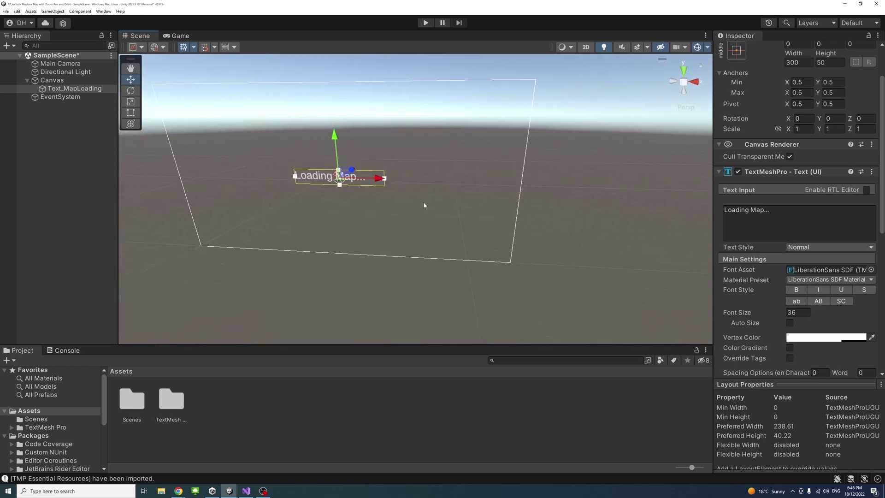
pyautogui.moveTo(425, 203); pyautogui.dragTo(505, 213, button='middle')
pyautogui.scroll(-4, 825, 299)
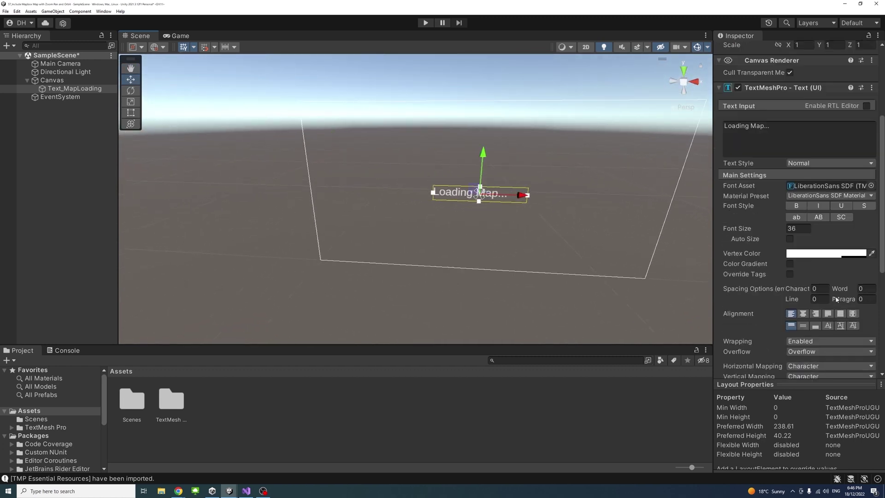
pyautogui.click(802, 314)
pyautogui.click(803, 325)
pyautogui.moveTo(582, 247); pyautogui.dragTo(476, 257, button='middle')
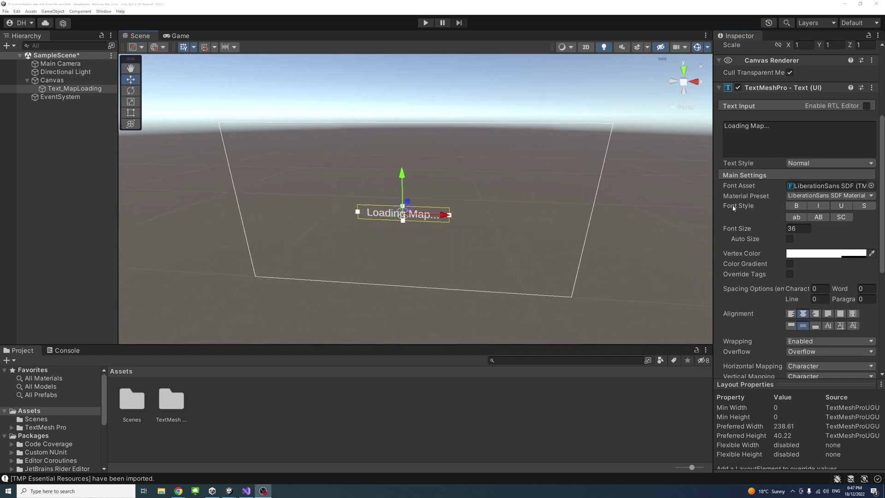
# Step: Deactivate Text_MapLoading and create an empty object named FocalPoint
pyautogui.scroll(5, 786, 76)
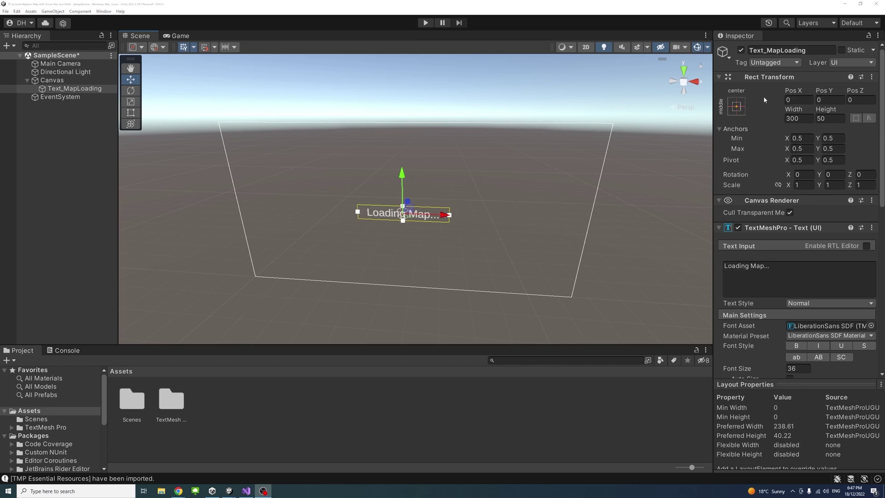
pyautogui.click(742, 50)
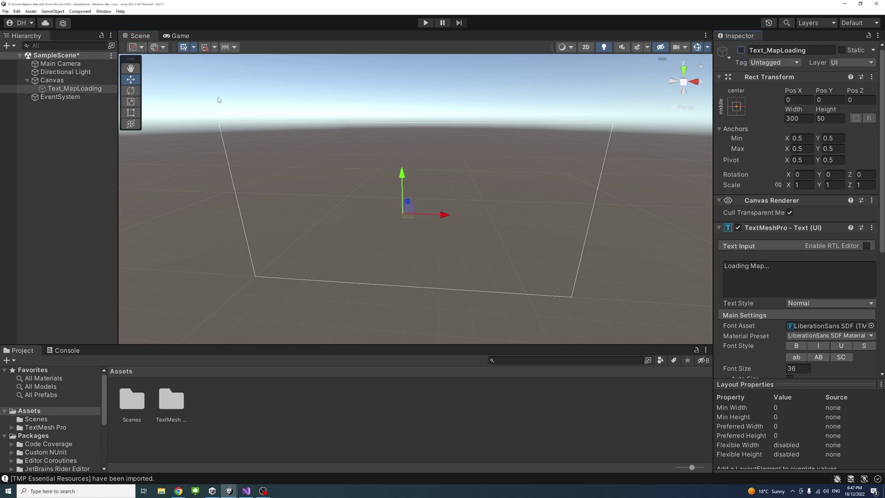
pyautogui.click(49, 117)
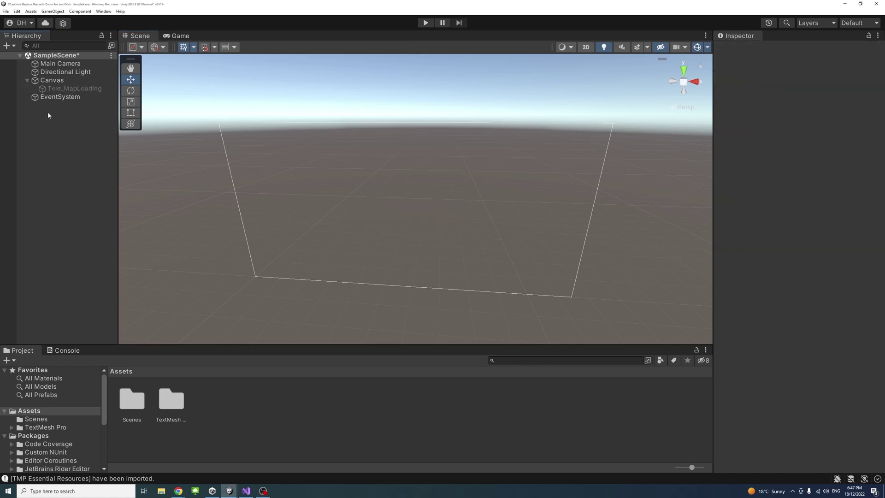
pyautogui.rightClick(50, 109)
pyautogui.click(73, 192)
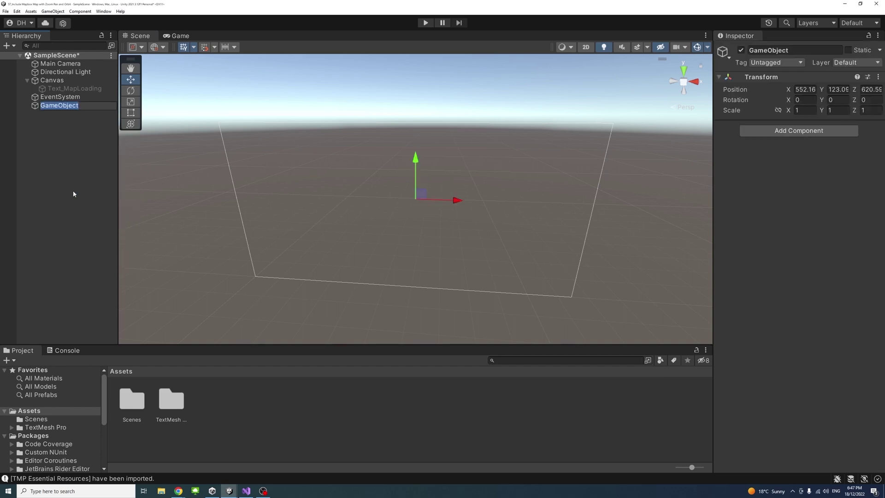
pyautogui.write('FocalPoint')
pyautogui.press('Return')
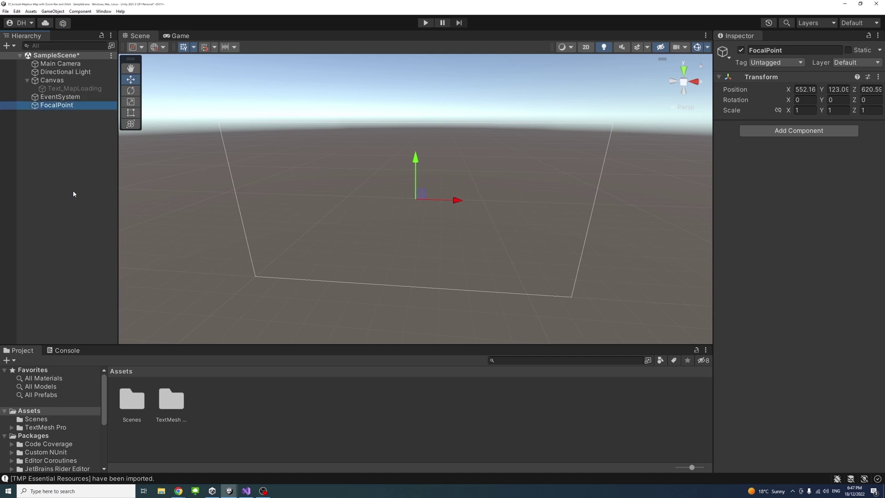
# Step: Reset FocalPoint's Transform to the origin and nest Main Camera under it
pyautogui.click(49, 64)
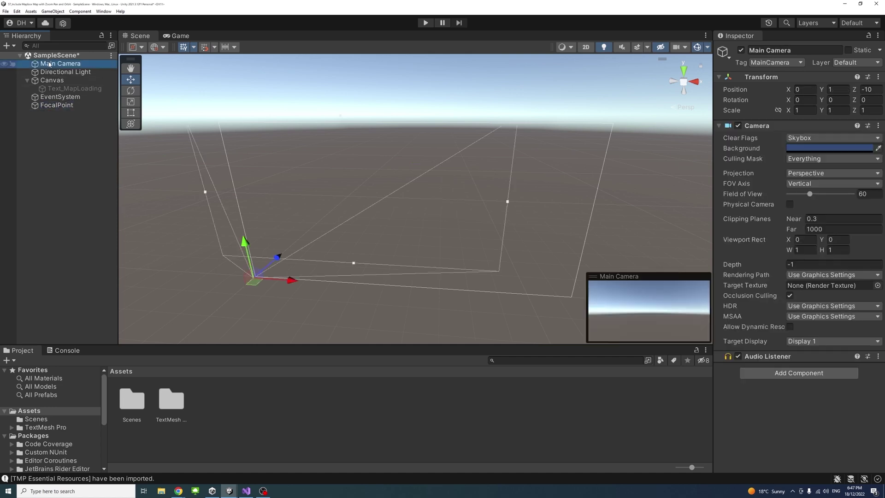
pyautogui.click(49, 106)
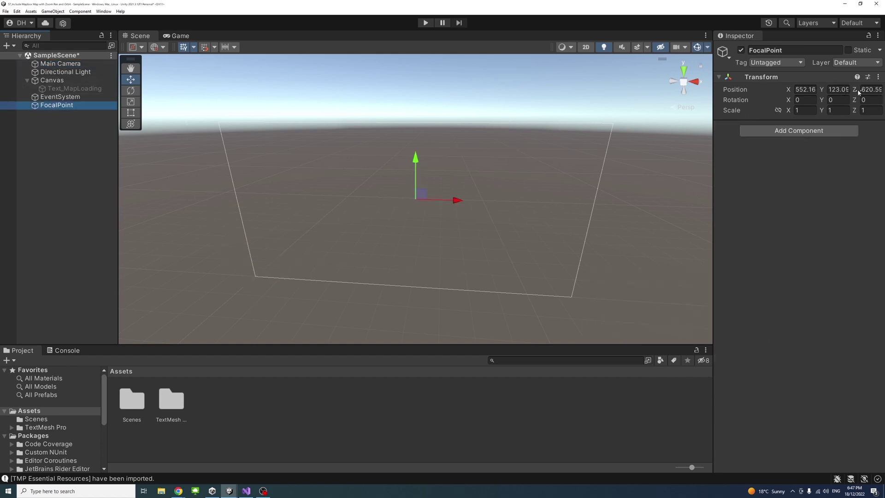
pyautogui.click(878, 77)
pyautogui.click(846, 87)
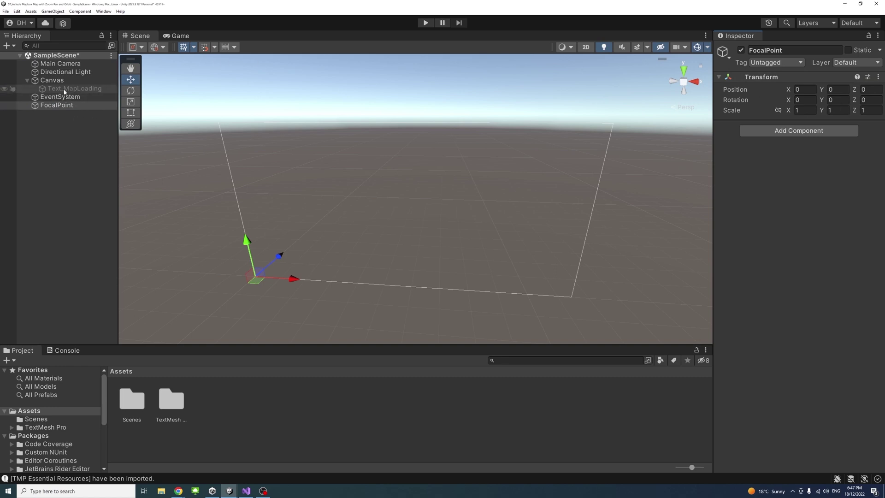
pyautogui.click(58, 65)
pyautogui.moveTo(57, 65); pyautogui.dragTo(50, 104)
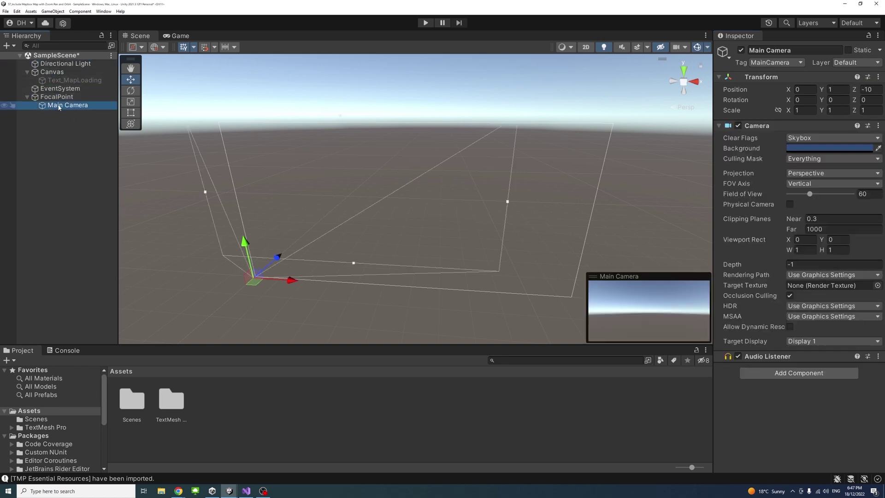
# Step: Give Main Camera Rotation X 90, Y 180 and Position Z 0, Y 20
pyautogui.click(59, 106)
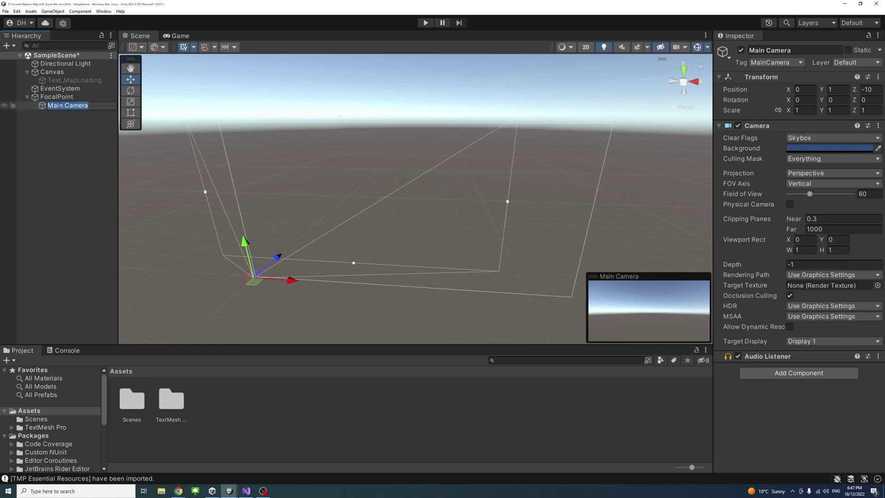
pyautogui.click(803, 100)
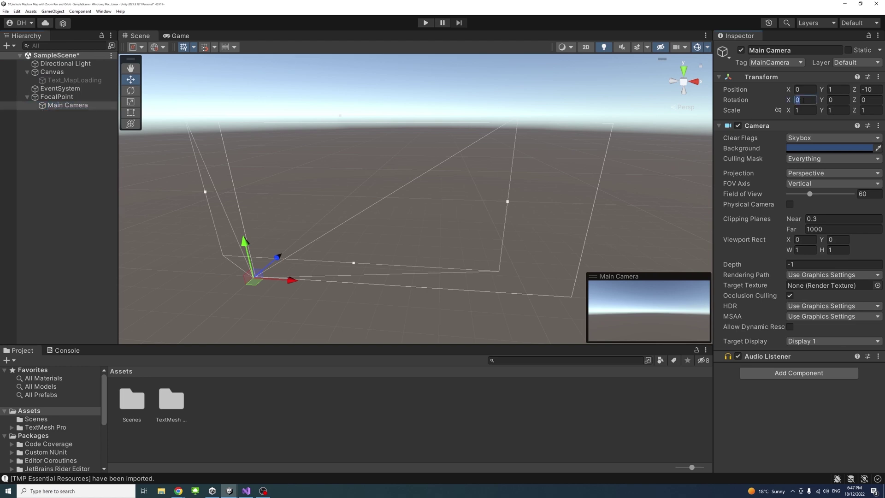
pyautogui.write('90')
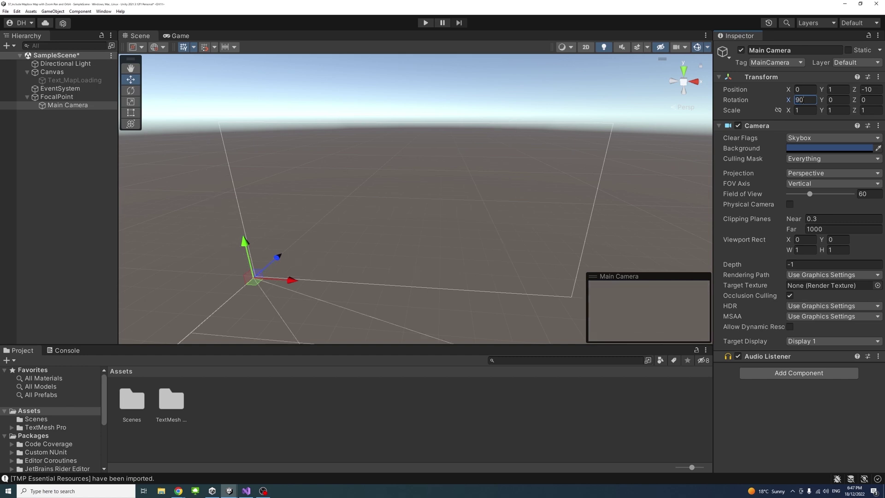
pyautogui.click(838, 100)
pyautogui.write('180')
pyautogui.click(866, 89)
pyautogui.write('0')
pyautogui.click(838, 89)
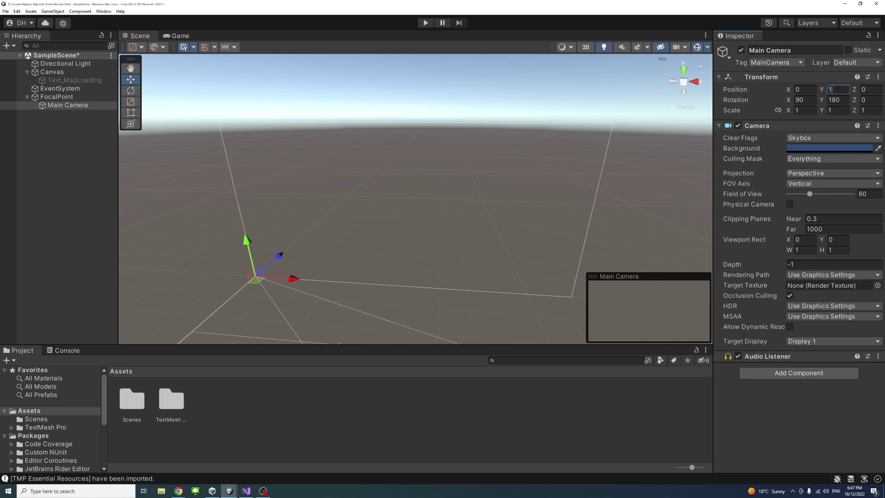
pyautogui.write('20')
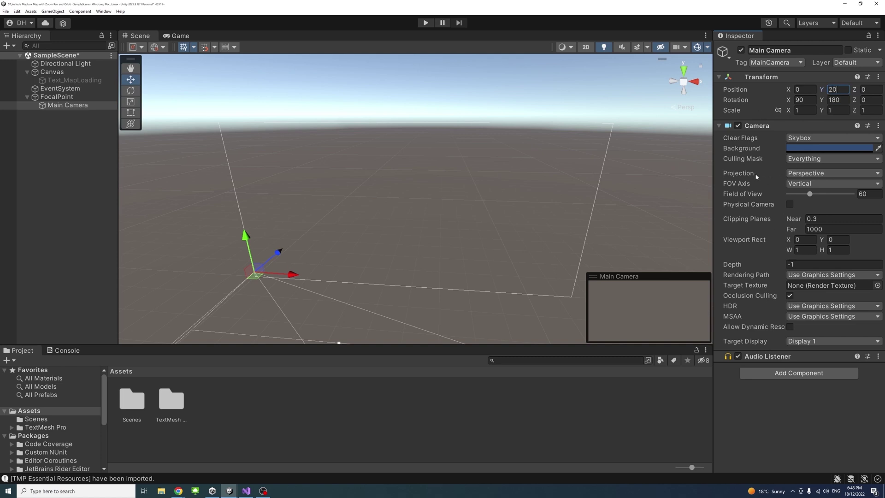
# Step: Make Main Camera Orthographic with a Solid Color grey 5A5A5A background
pyautogui.click(833, 174)
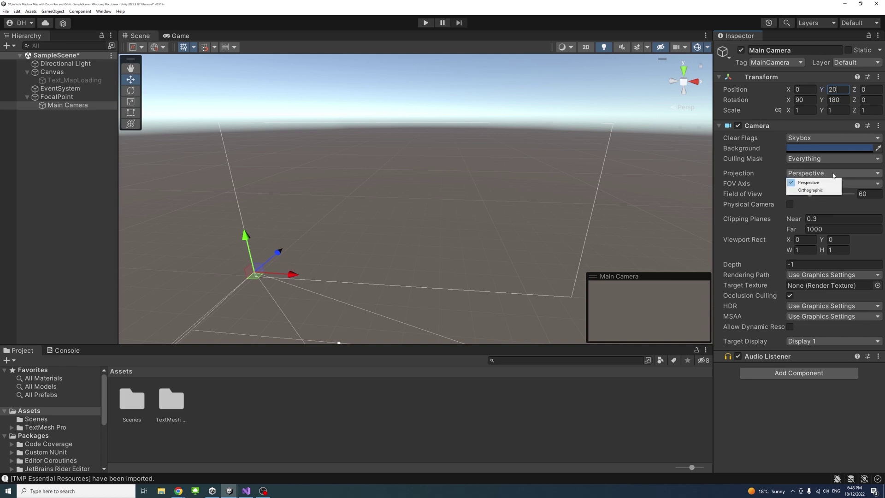
pyautogui.click(819, 194)
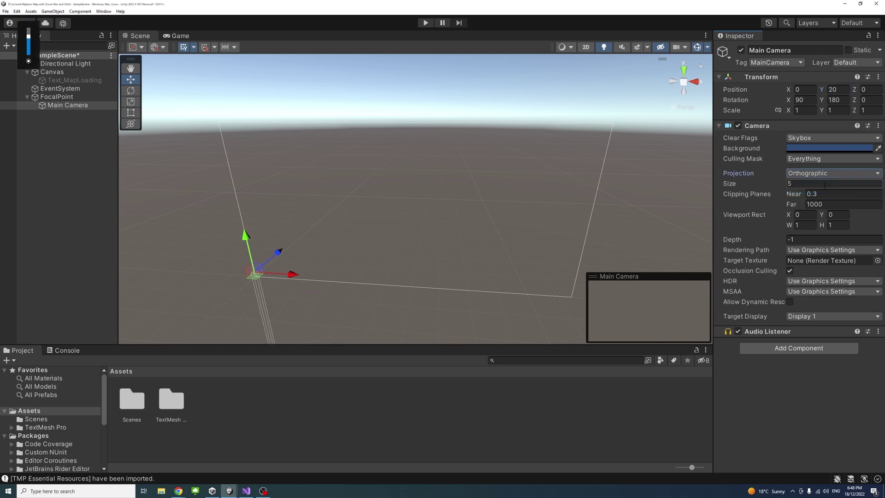
pyautogui.click(828, 139)
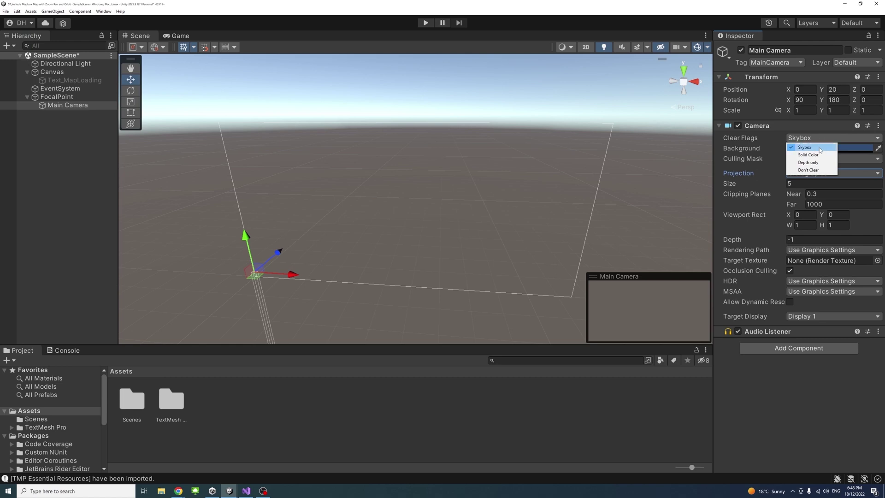
pyautogui.click(820, 157)
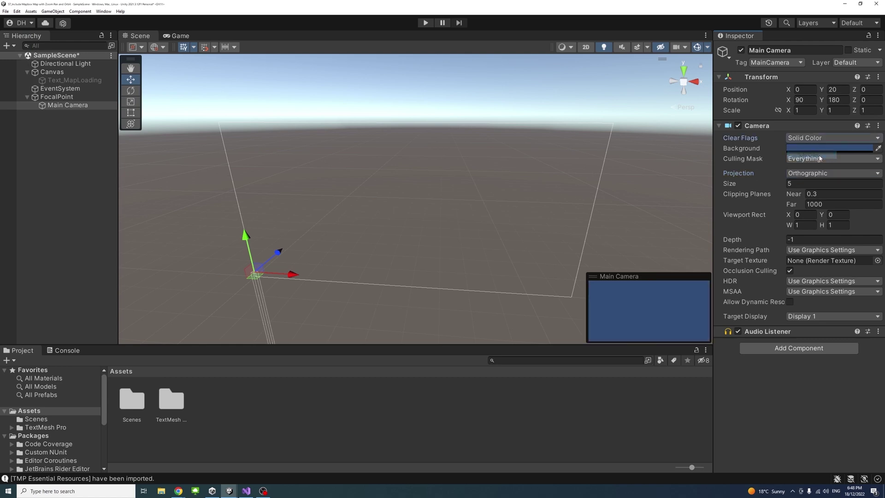
pyautogui.click(830, 148)
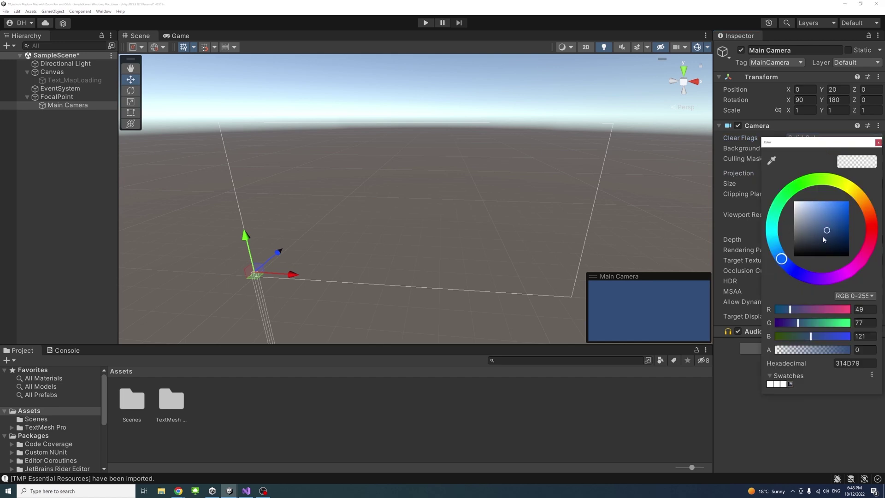
pyautogui.click(794, 231)
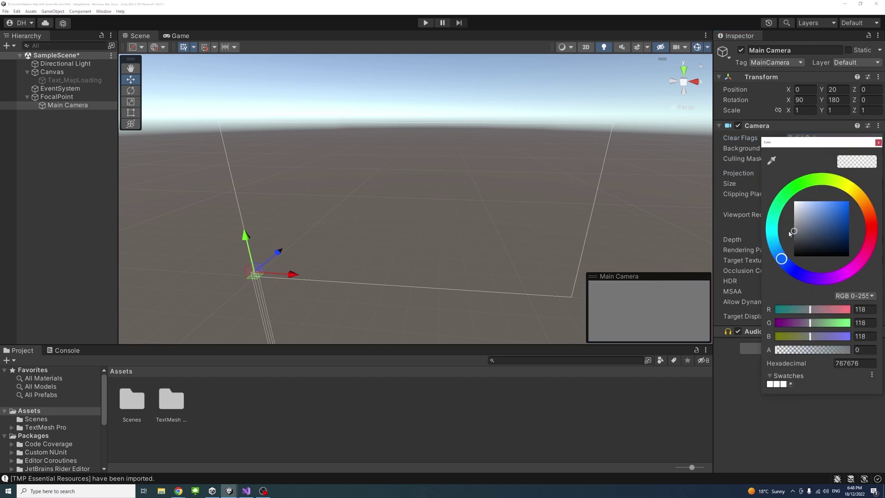
pyautogui.moveTo(789, 233); pyautogui.dragTo(787, 235)
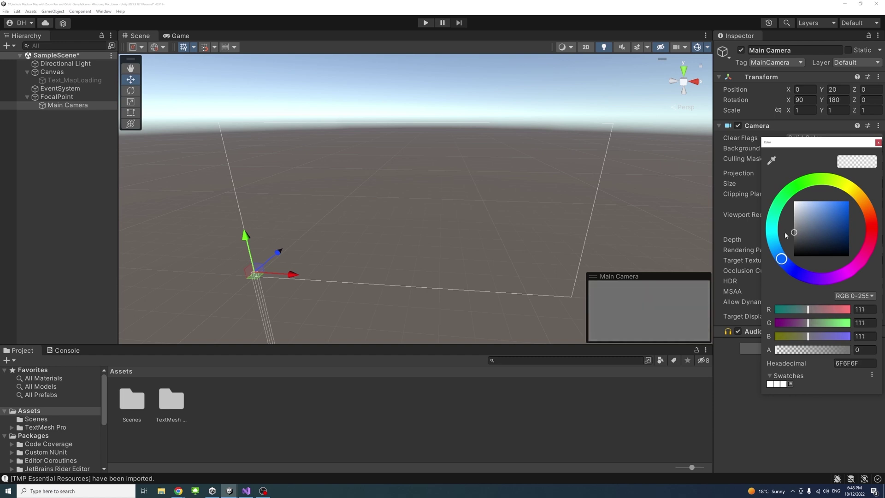
pyautogui.click(878, 142)
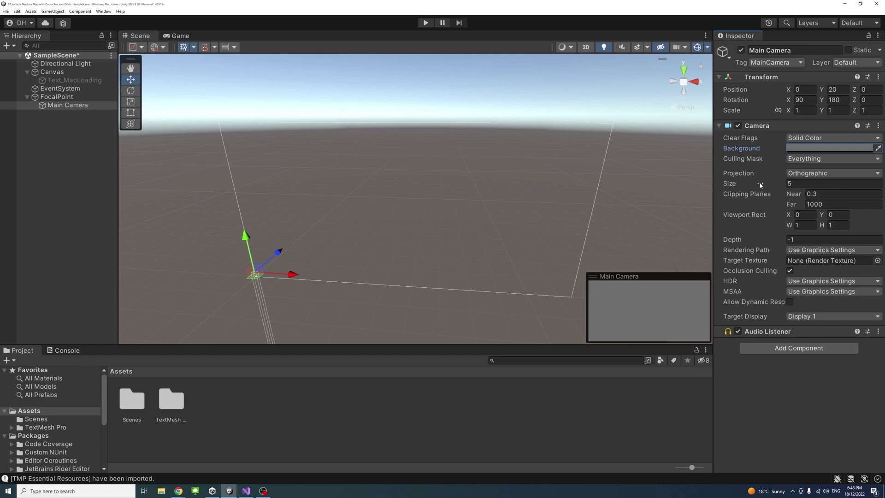
# Step: Set the camera's near clipping plane to -1000, keeping far at 1000
pyautogui.click(832, 194)
pyautogui.write('-100')
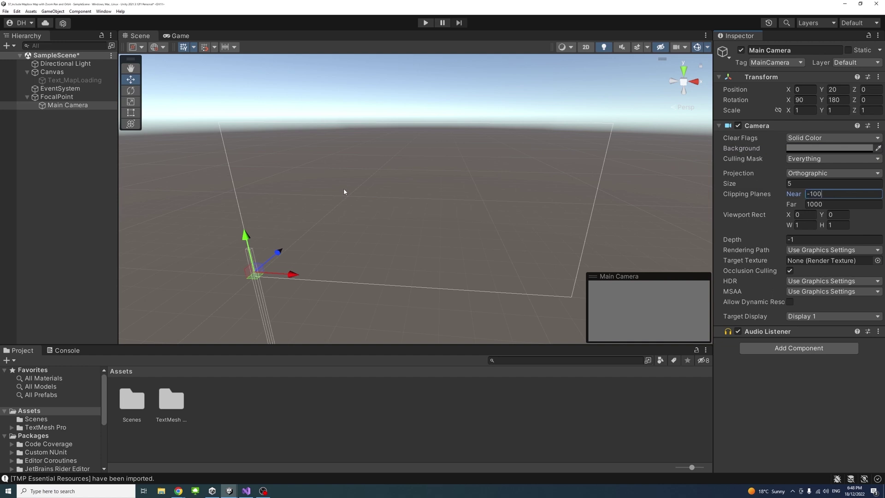
pyautogui.write('0')
pyautogui.click(835, 205)
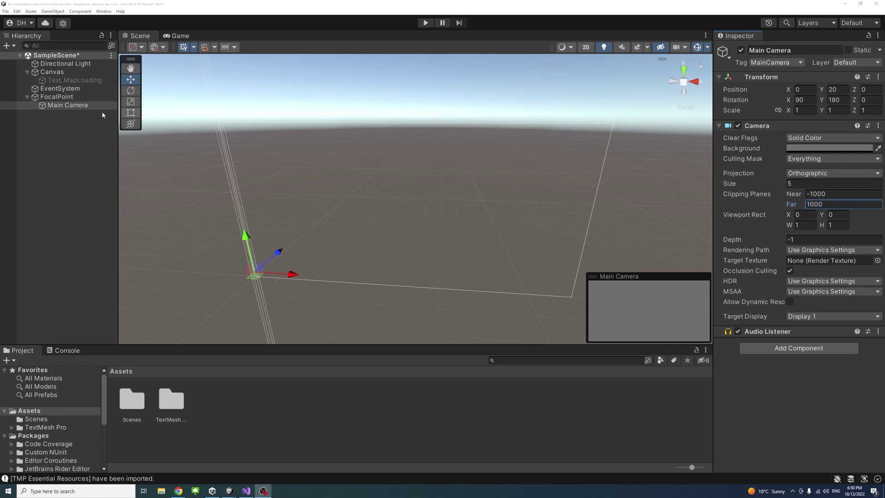
# Step: Add a 3D Plane object to the scene, keeping the default name Plane
pyautogui.rightClick(49, 119)
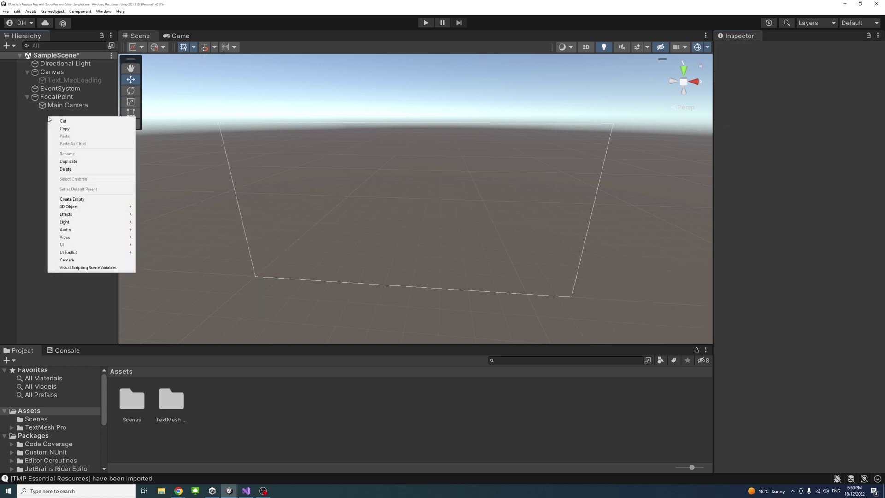
pyautogui.moveTo(92, 206)
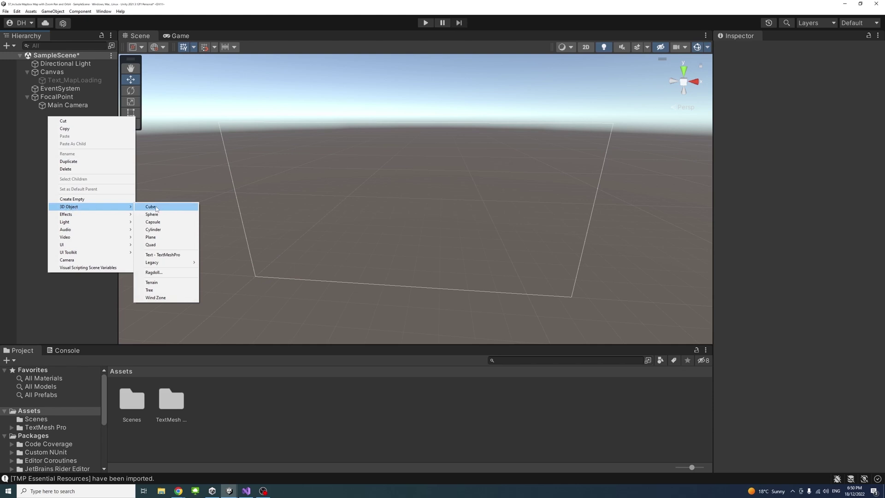
pyautogui.click(156, 237)
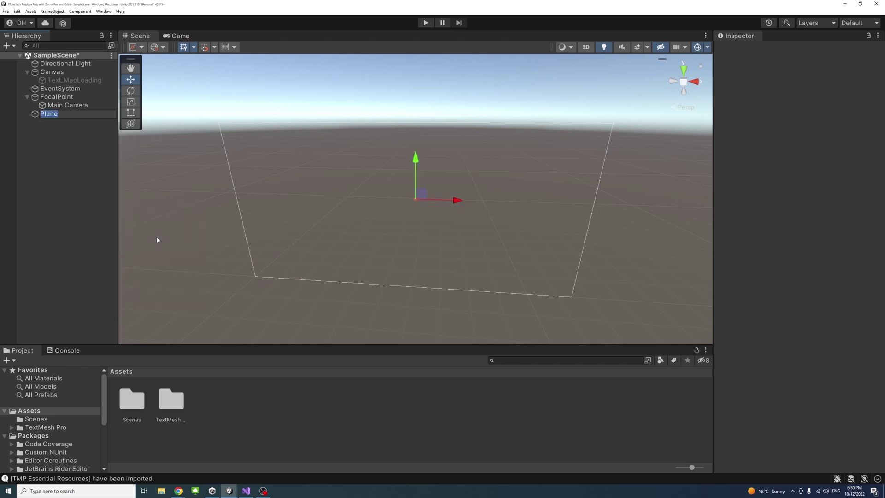
pyautogui.click(49, 175)
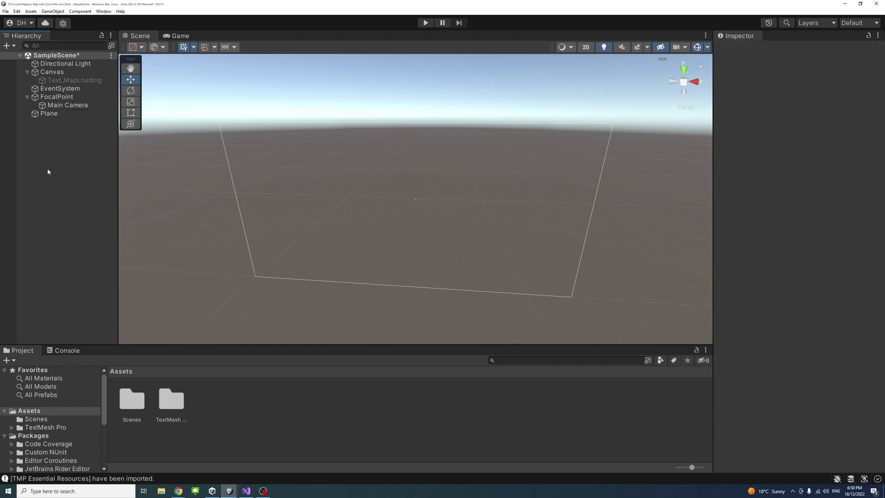
# Step: Reset the Plane's Transform so it sits at position 0, 0, 0
pyautogui.click(40, 115)
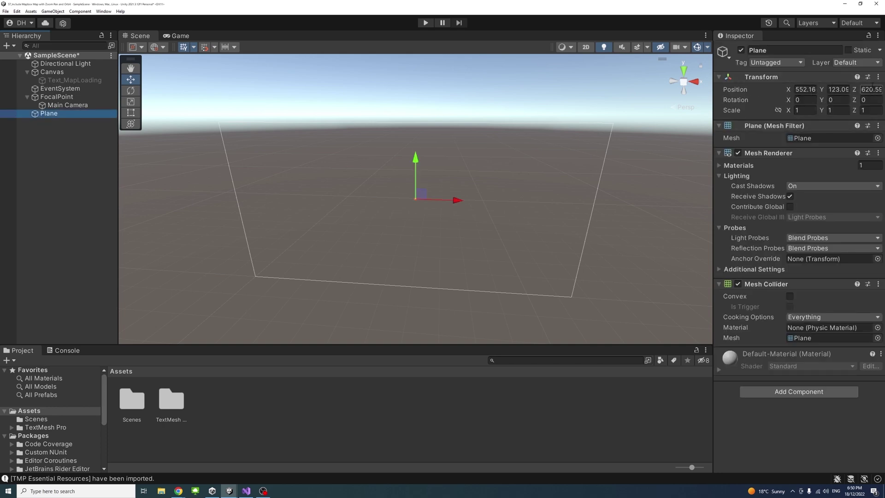
pyautogui.click(878, 77)
pyautogui.click(860, 86)
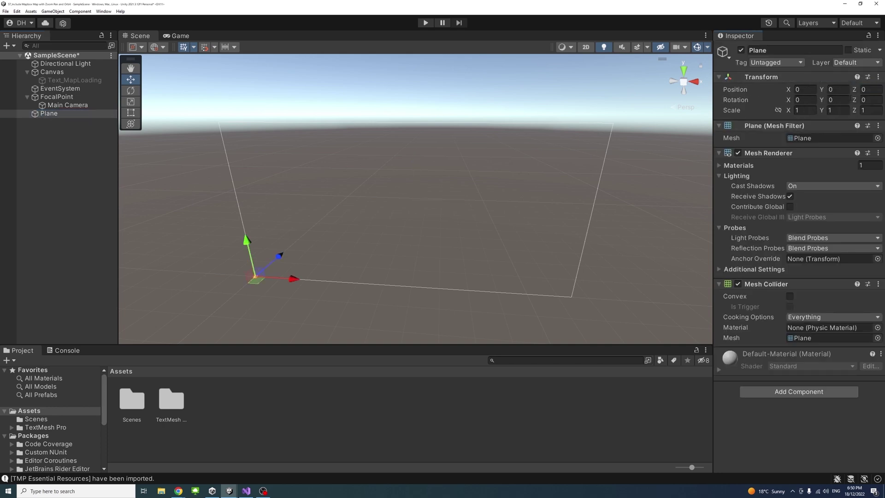
pyautogui.click(58, 159)
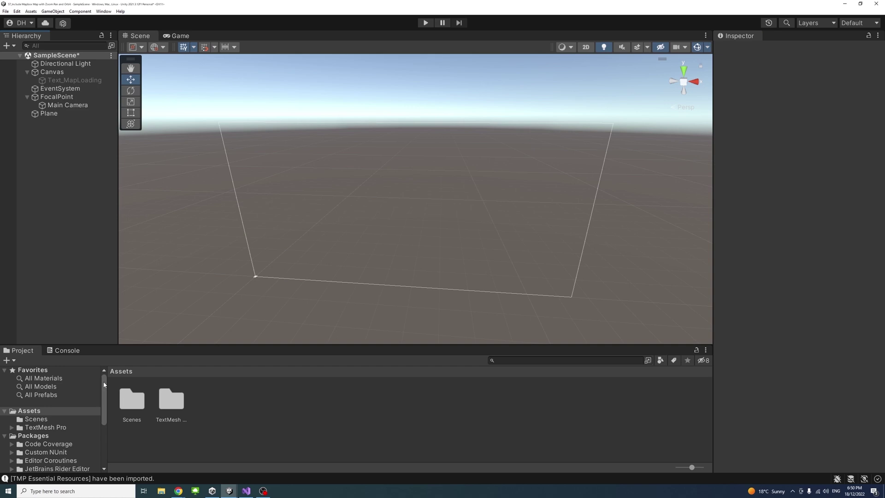
# Step: Create a new folder named Scripts inside Assets
pyautogui.rightClick(25, 412)
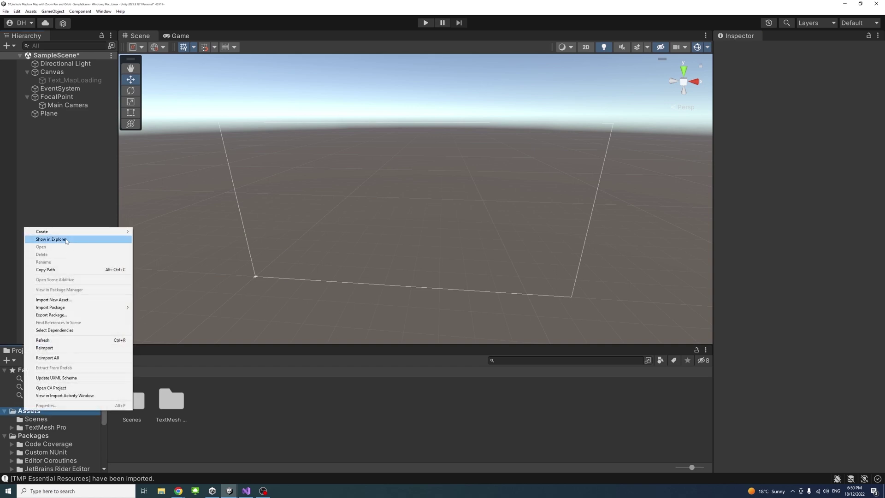
pyautogui.moveTo(69, 232)
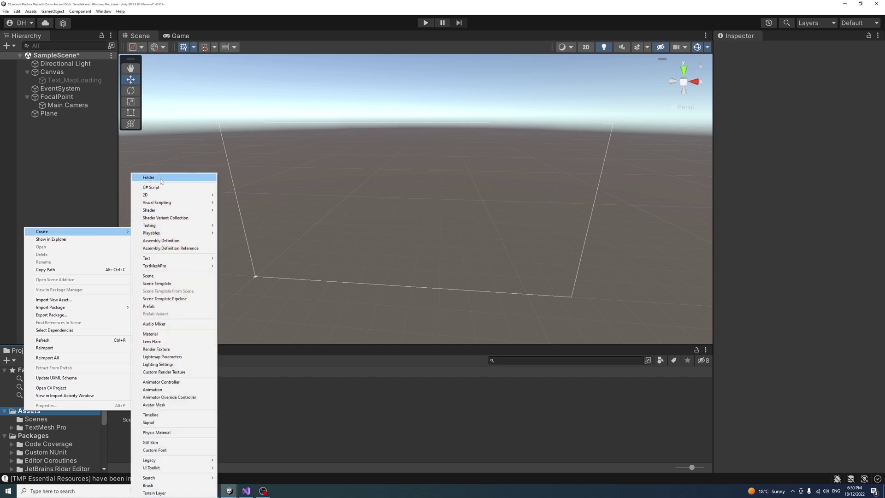
pyautogui.click(160, 179)
pyautogui.write('Scripts')
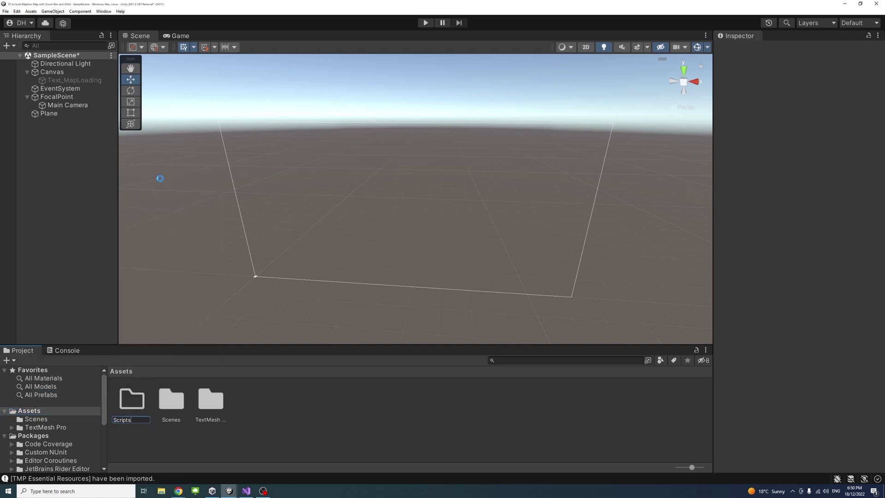
pyautogui.press('Return')
pyautogui.press('Return')
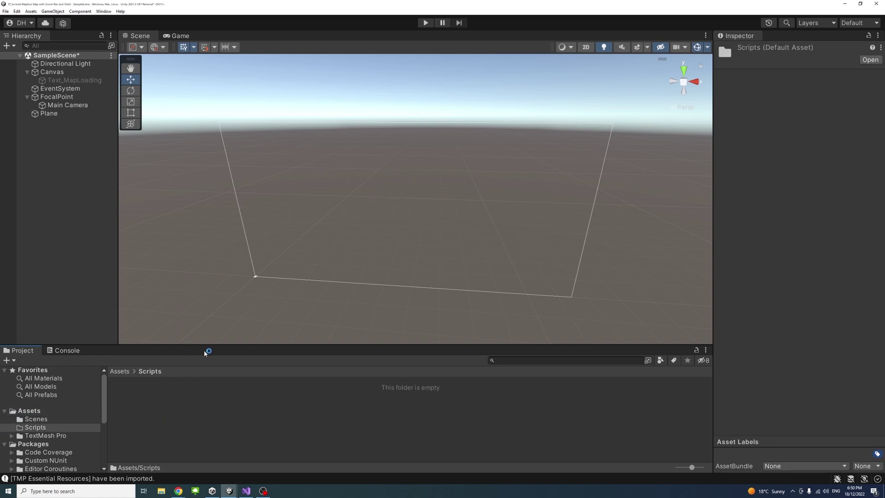
# Step: Create a new C# script named MapControl in the Scripts folder
pyautogui.rightClick(142, 394)
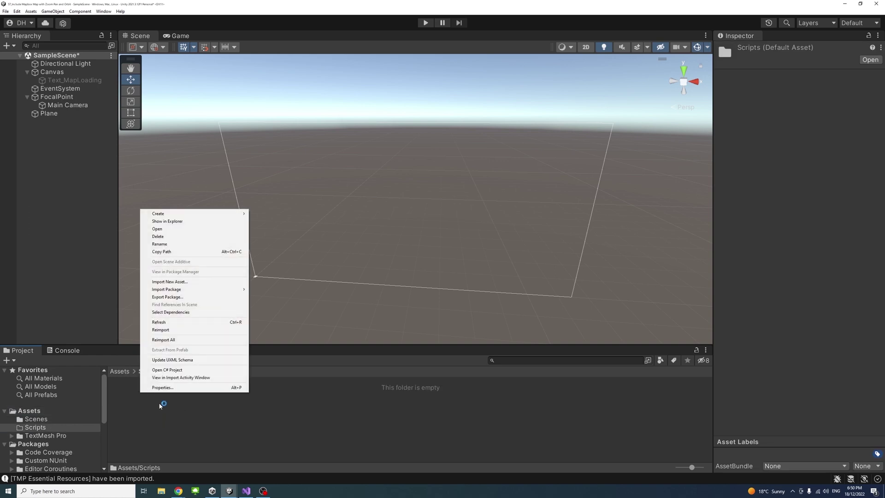
pyautogui.moveTo(171, 217)
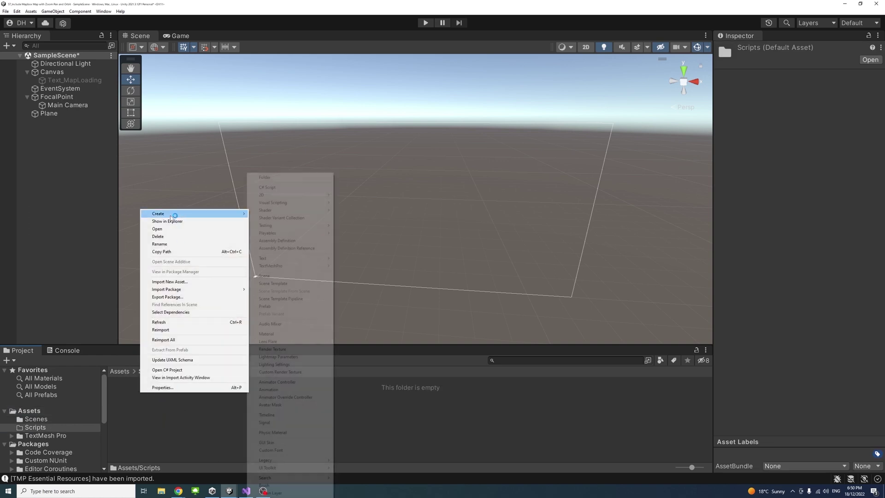
pyautogui.click(282, 187)
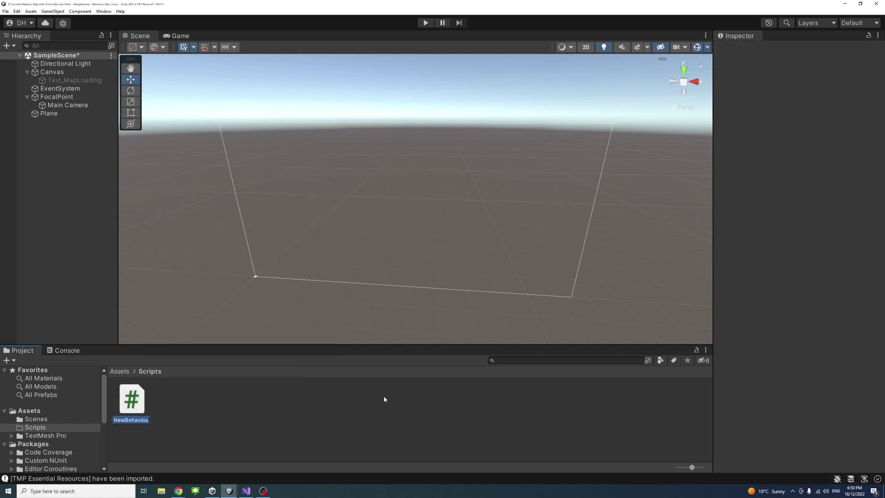
pyautogui.write('MapControl')
# Step: Confirm the MapControl name, check the script on the Plane, and open MapControl.cs in Visual Studio
pyautogui.press('Return')
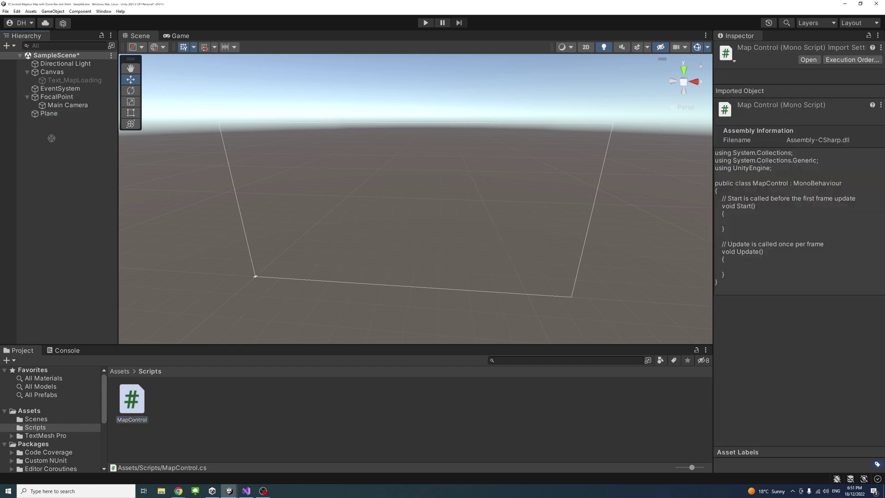
pyautogui.click(48, 114)
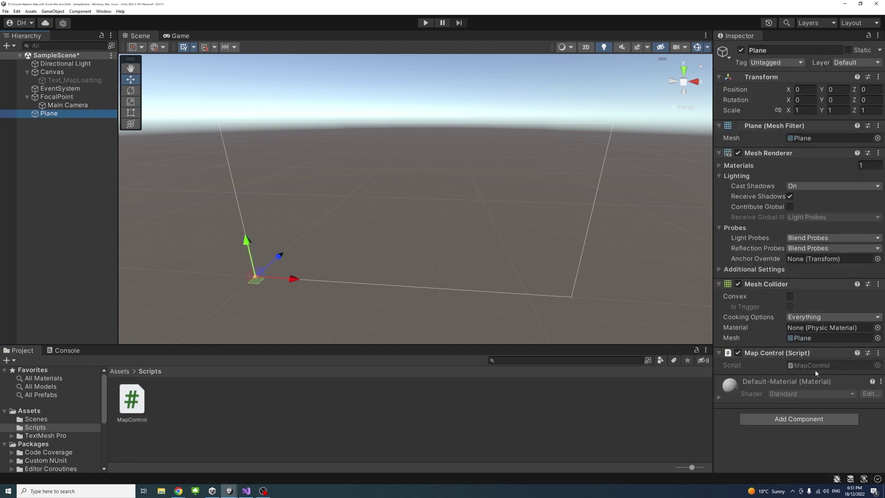
pyautogui.doubleClick(132, 400)
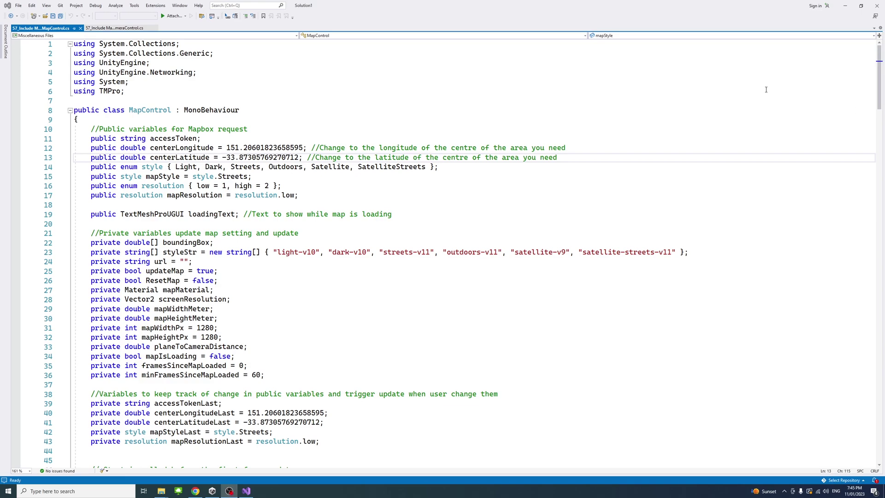
pyautogui.click(766, 89)
pyautogui.scroll(-3, 767, 89)
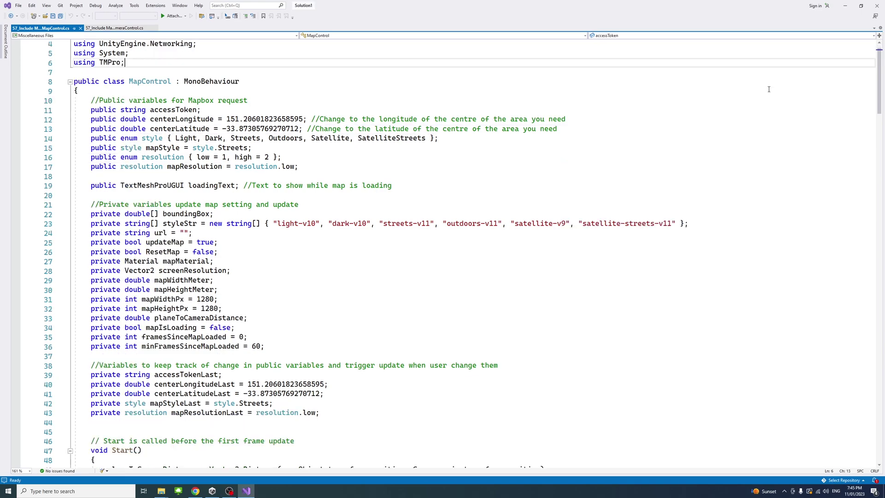
pyautogui.scroll(-11, 768, 89)
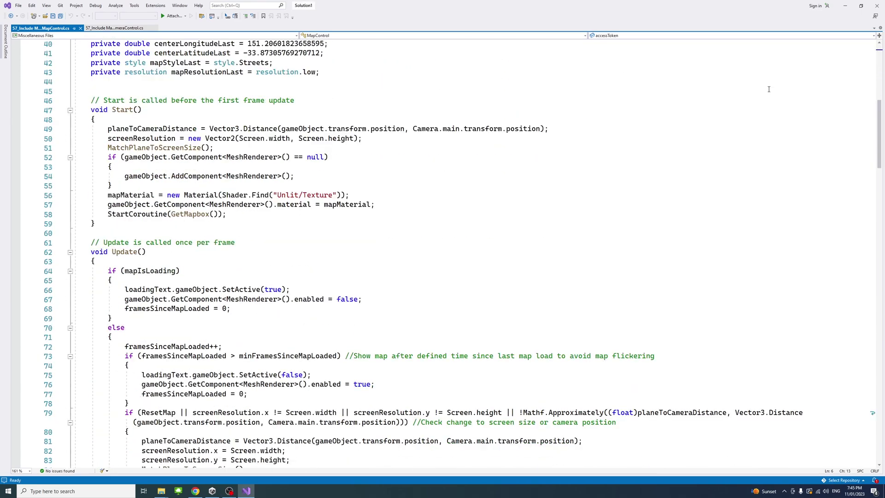
pyautogui.scroll(-1, 768, 89)
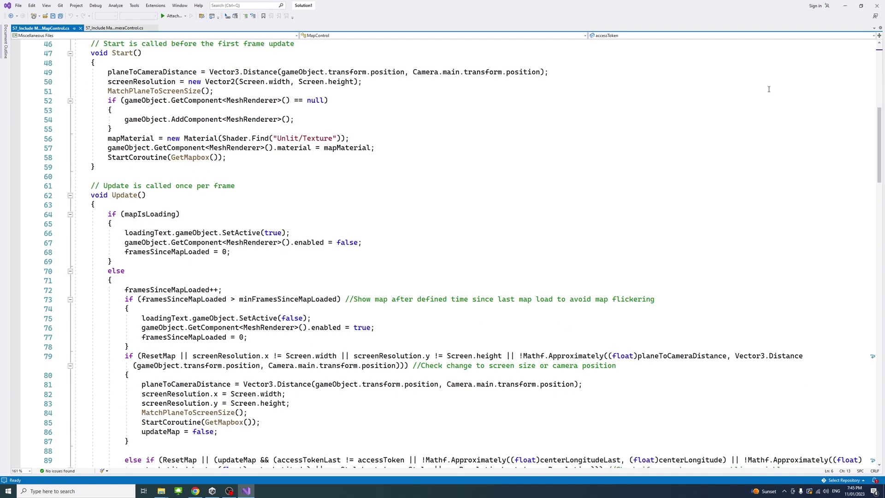
pyautogui.scroll(1, 768, 90)
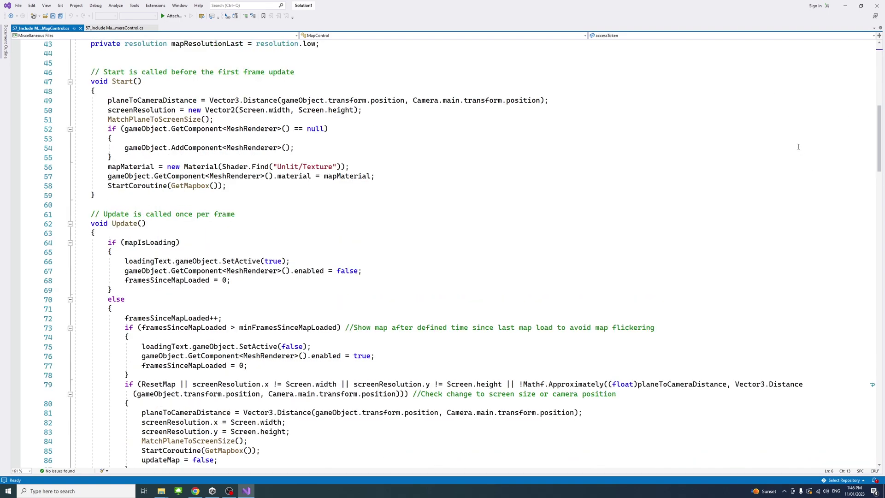
pyautogui.scroll(-12, 798, 147)
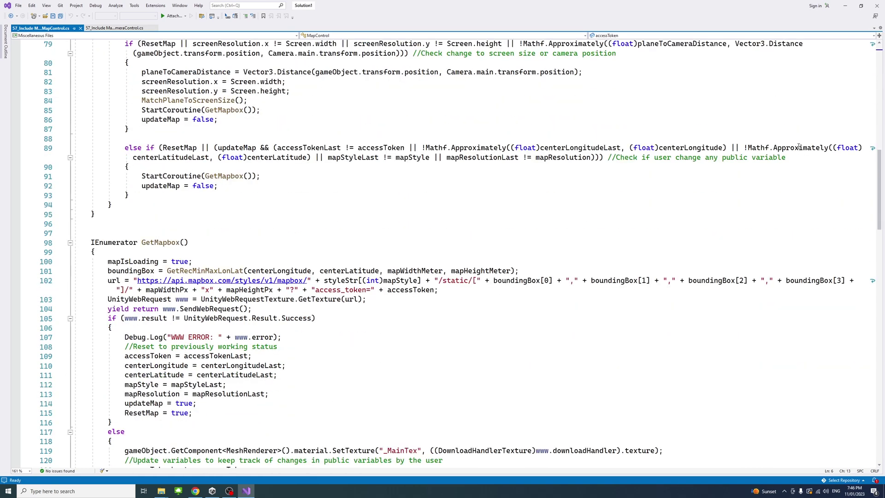
pyautogui.scroll(-2, 798, 147)
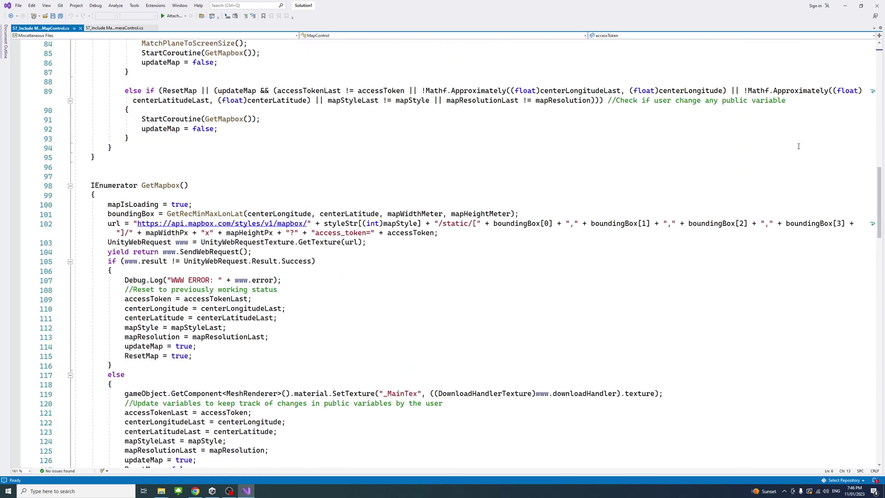
pyautogui.scroll(-11, 798, 146)
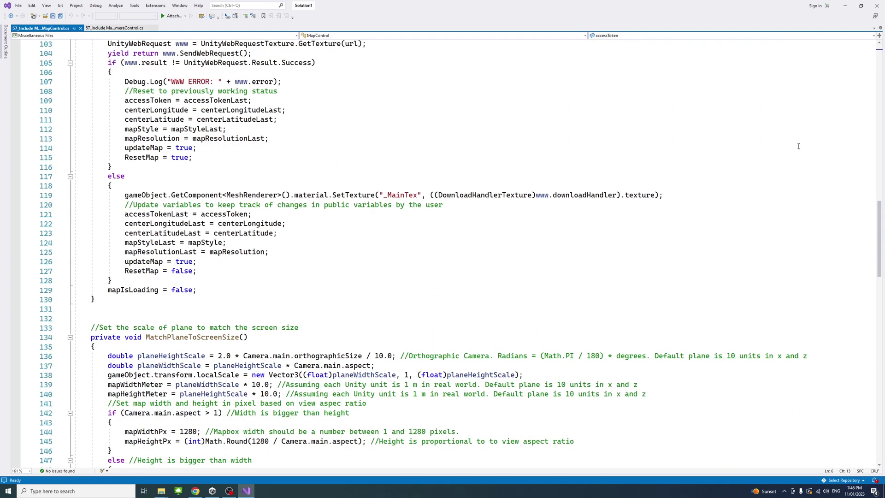
pyautogui.scroll(-2, 798, 146)
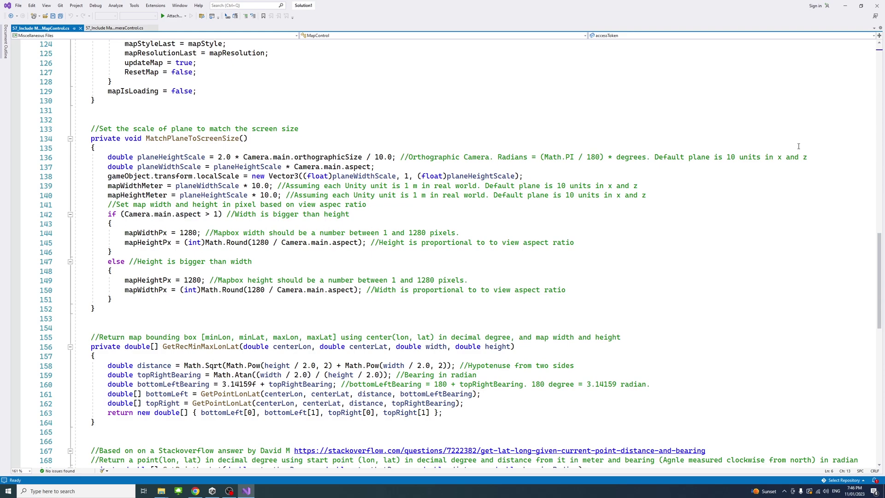
pyautogui.scroll(-9, 799, 147)
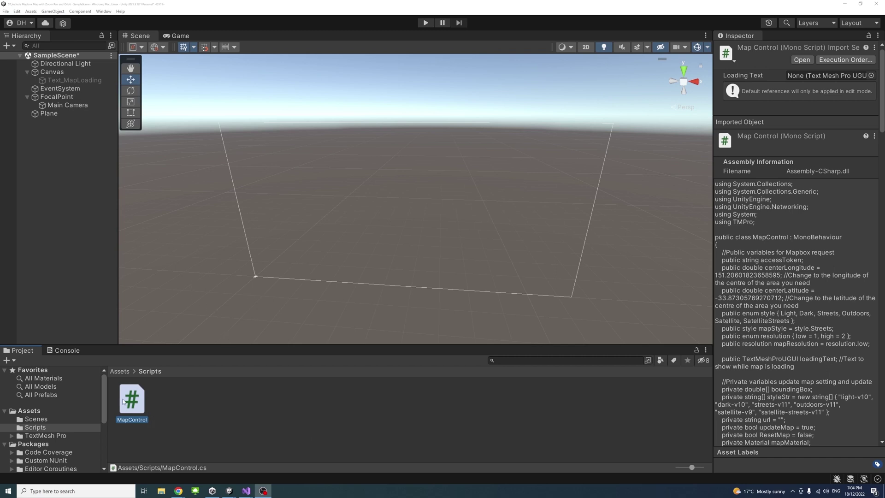
# Step: Paste the Mapbox access token into the Plane's Map Control Access Token field
pyautogui.click(49, 114)
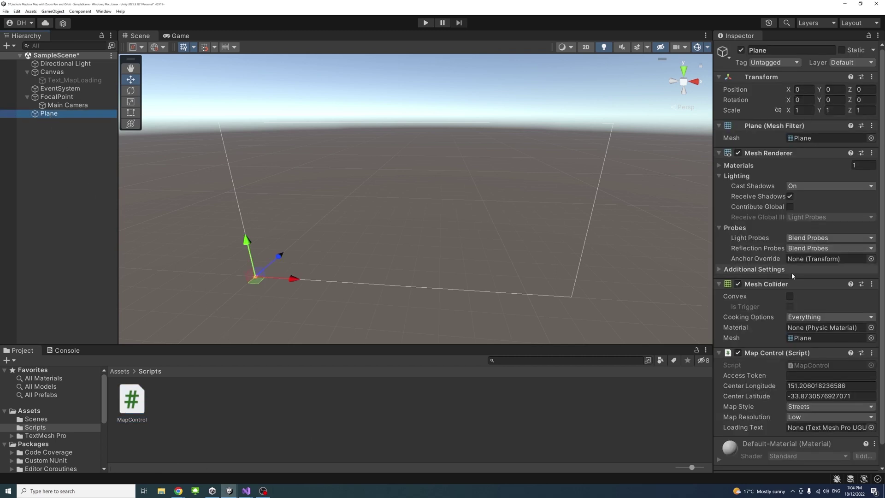
pyautogui.scroll(-1, 789, 289)
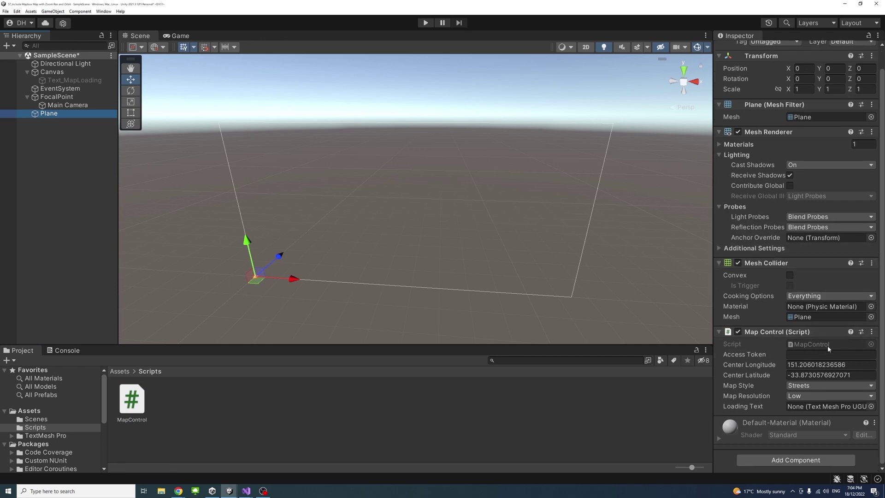
pyautogui.click(801, 356)
pyautogui.hotkey('ctrl', 'v')
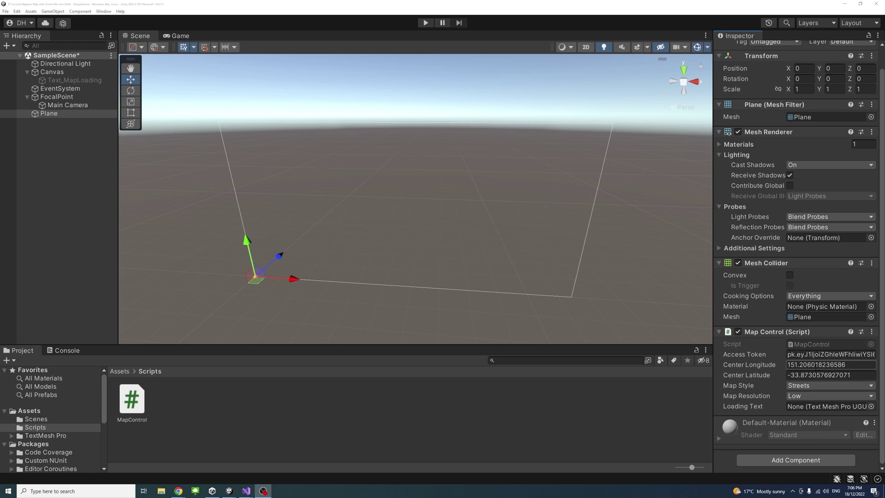
# Step: Assign Text_MapLoading to the Map Control's Loading Text field
pyautogui.click(830, 375)
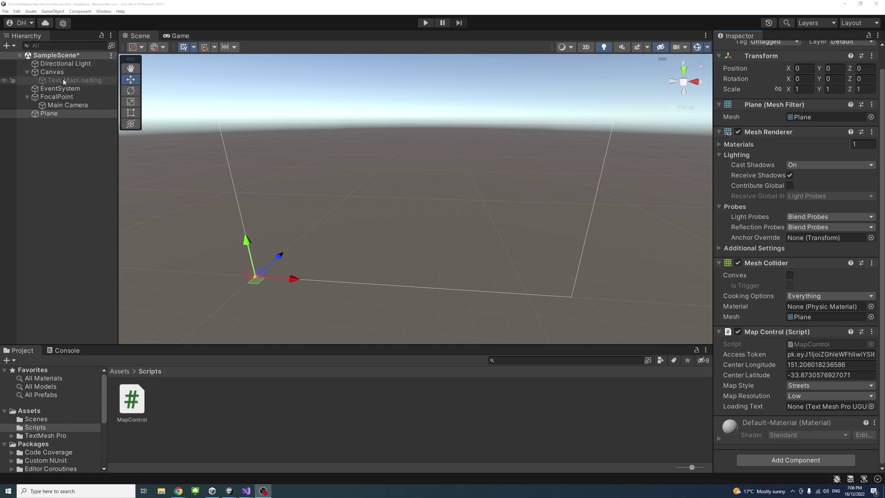
pyautogui.moveTo(62, 78); pyautogui.dragTo(810, 408)
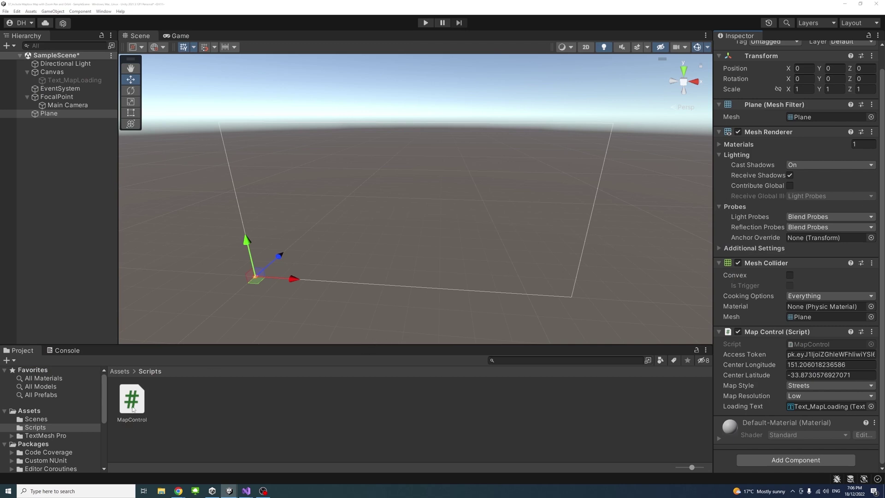
# Step: Create a C# script named CameraControl in Scripts and attach it to FocalPoint
pyautogui.rightClick(179, 405)
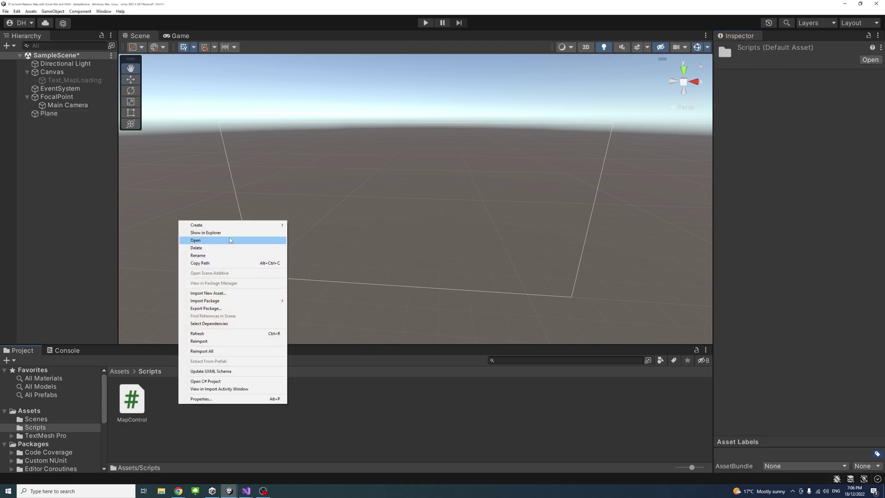
pyautogui.moveTo(224, 226)
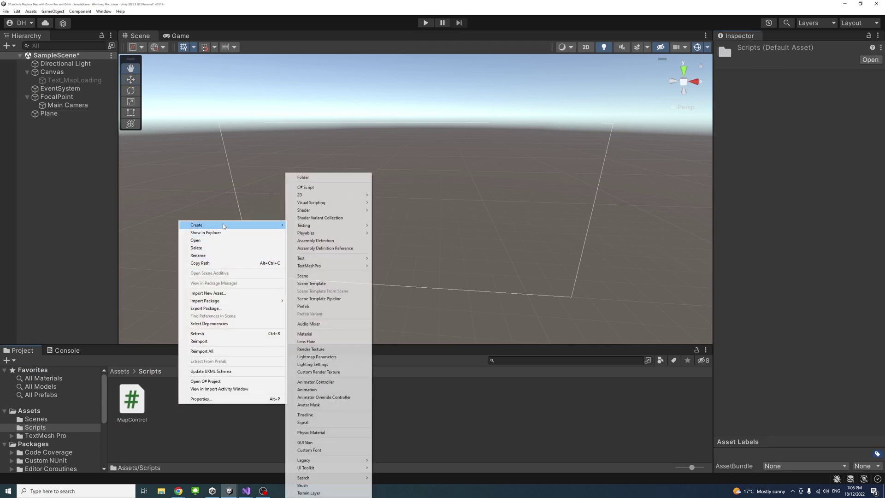
pyautogui.click(316, 188)
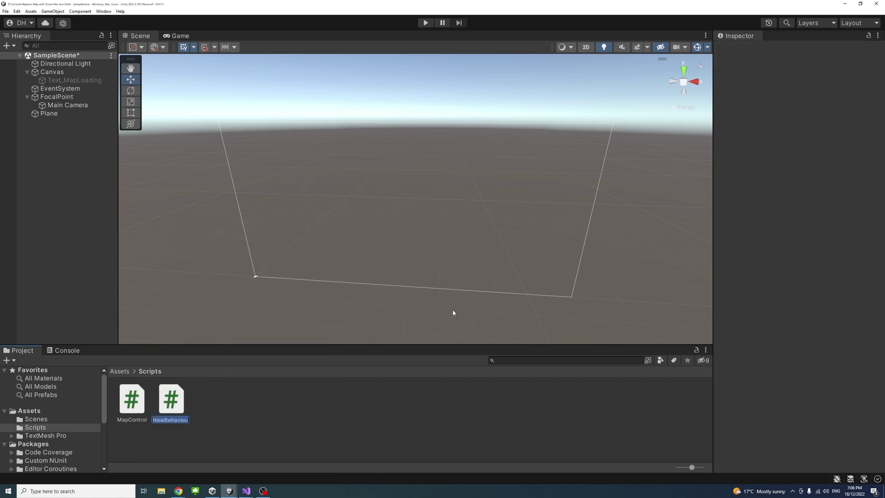
pyautogui.write('CAm')
pyautogui.write('ontrol')
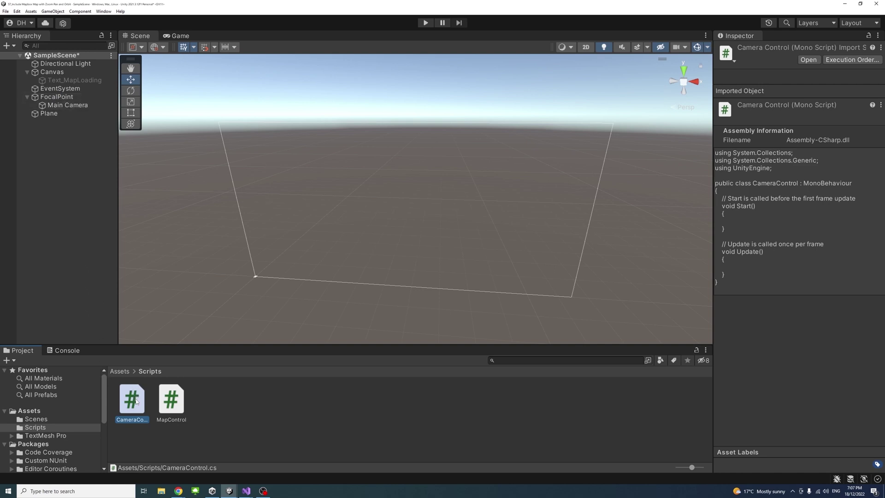
pyautogui.moveTo(136, 401); pyautogui.dragTo(63, 97)
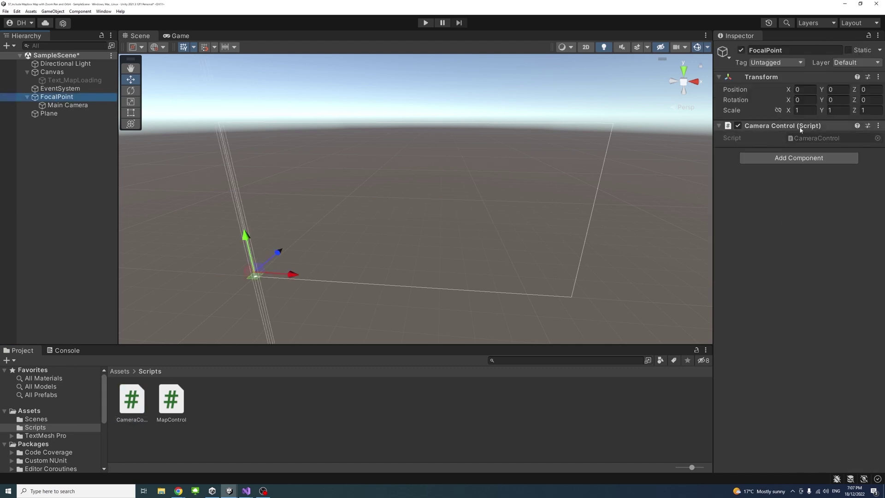
# Step: Open CameraControl in Visual Studio and scroll through its orbit, pan and zoom code
pyautogui.doubleClick(132, 399)
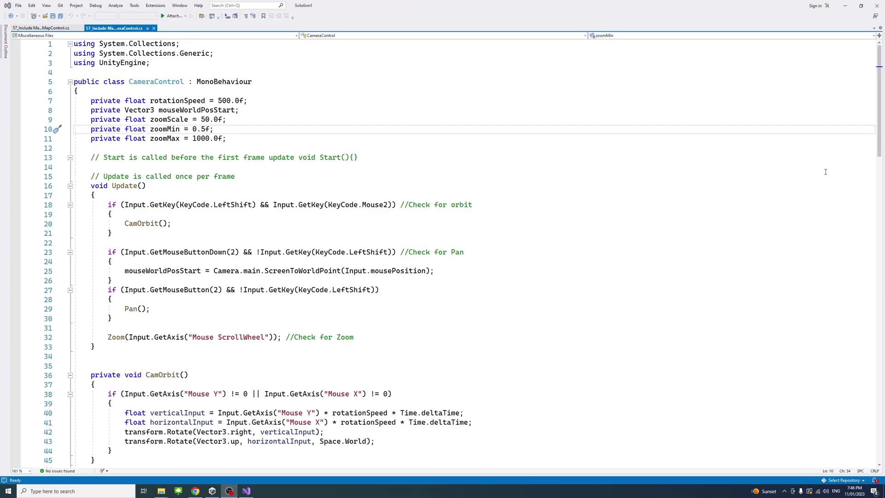
pyautogui.click(825, 171)
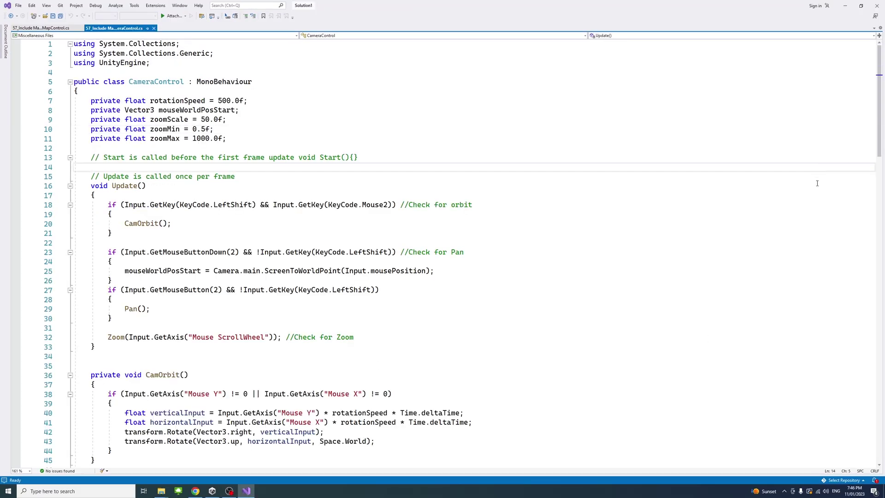
pyautogui.scroll(-12, 817, 184)
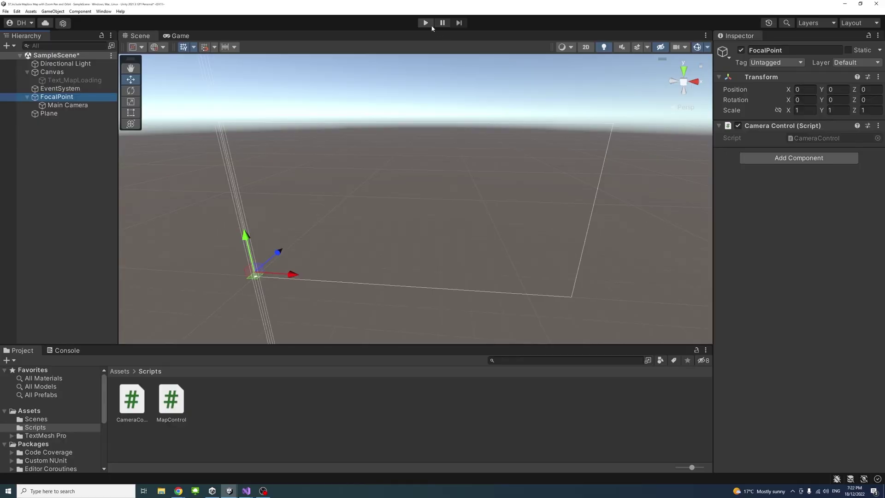
# Step: Play the scene at Full HD 1920x1080, then zoom out and pan across the Sydney map
pyautogui.click(427, 23)
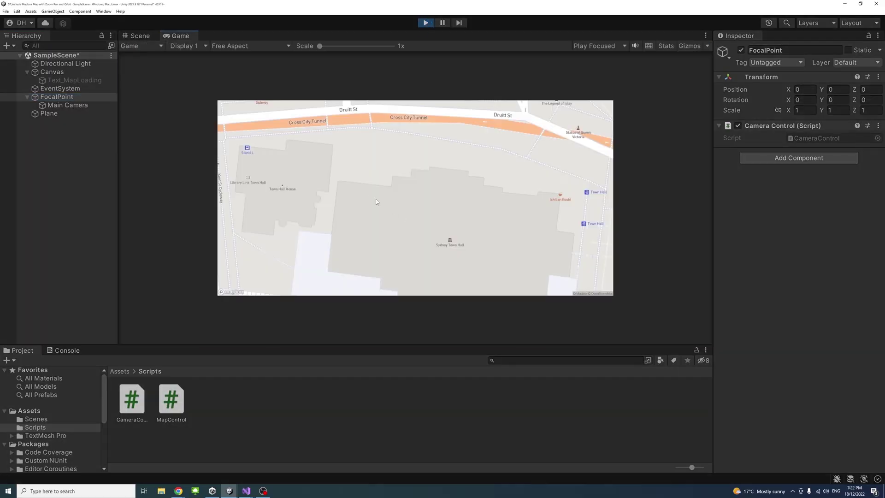
pyautogui.click(252, 46)
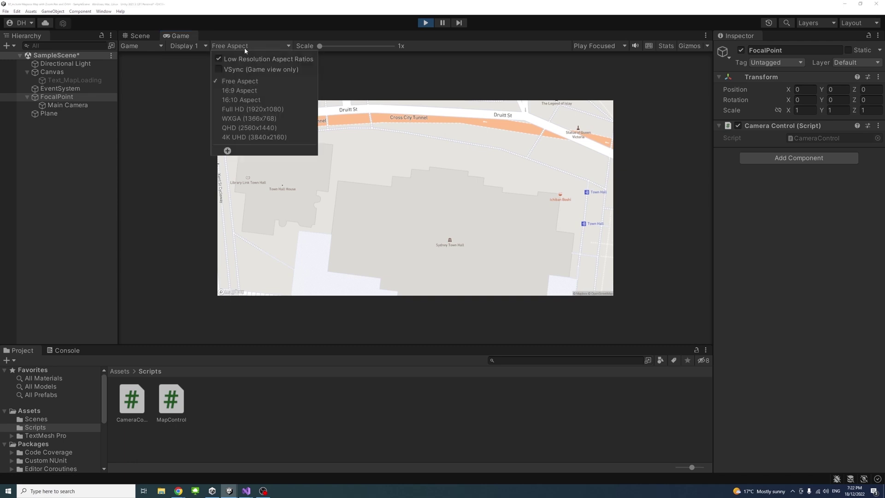
pyautogui.click(244, 109)
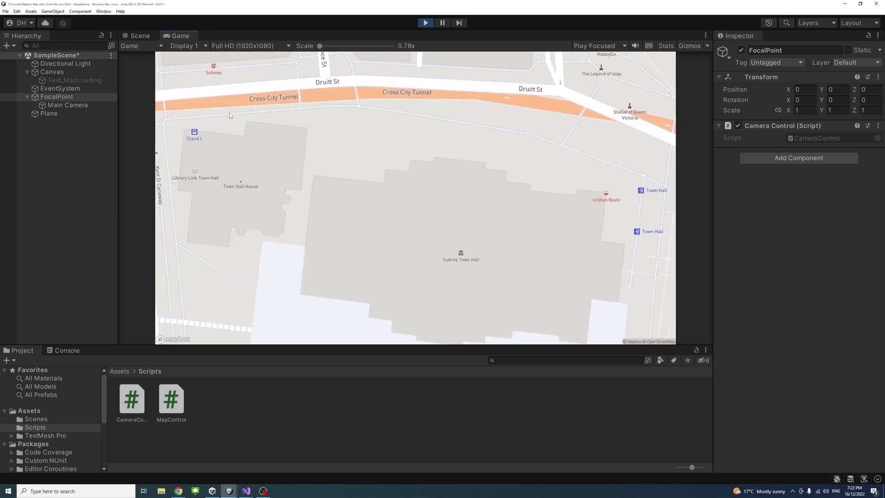
pyautogui.scroll(-3, 434, 198)
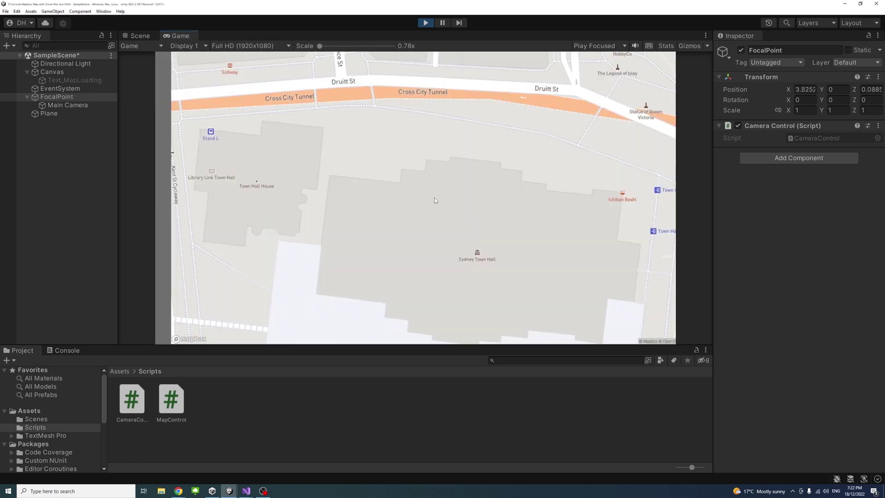
pyautogui.press('d')
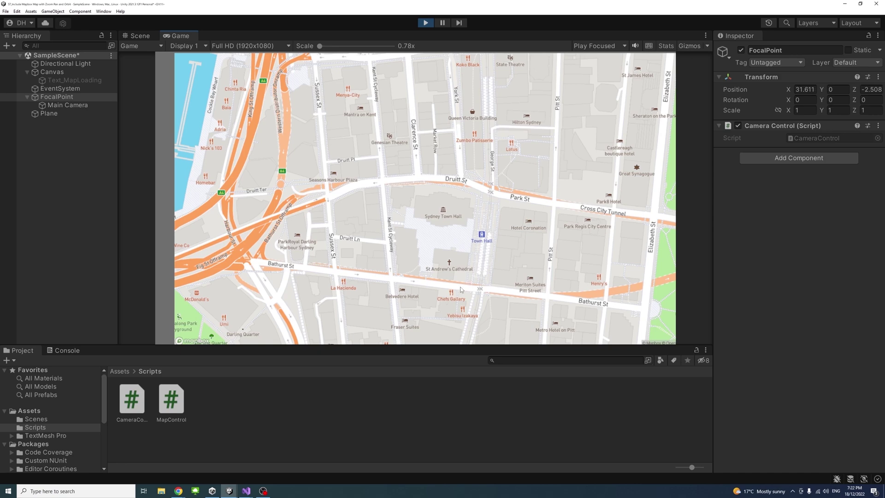
# Step: Orbit and pan the camera in play mode to view the street map at a tilted angle
pyautogui.moveTo(461, 290); pyautogui.dragTo(449, 190)
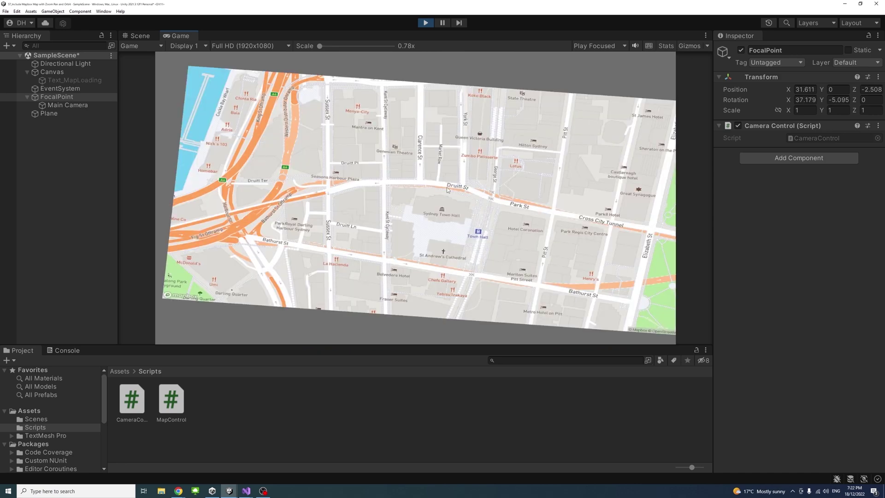
pyautogui.moveTo(441, 247); pyautogui.dragTo(544, 227)
pyautogui.moveTo(490, 203); pyautogui.dragTo(540, 217, button='middle')
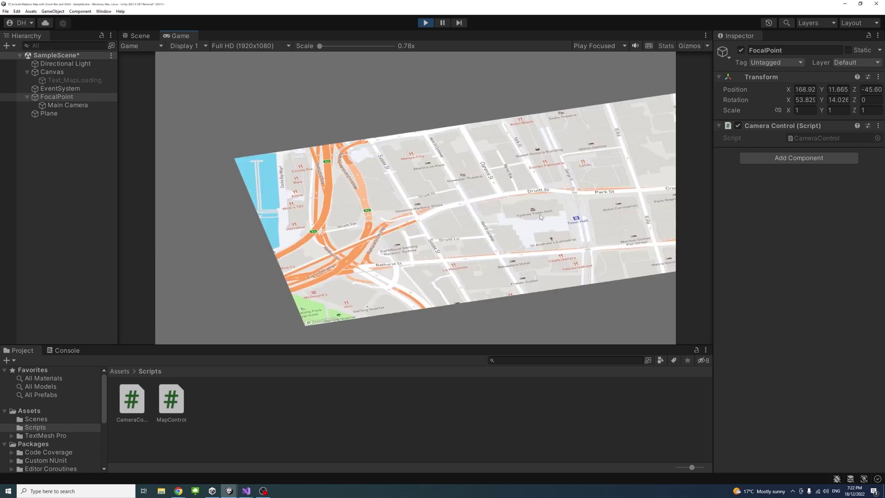
pyautogui.moveTo(540, 216); pyautogui.dragTo(420, 202)
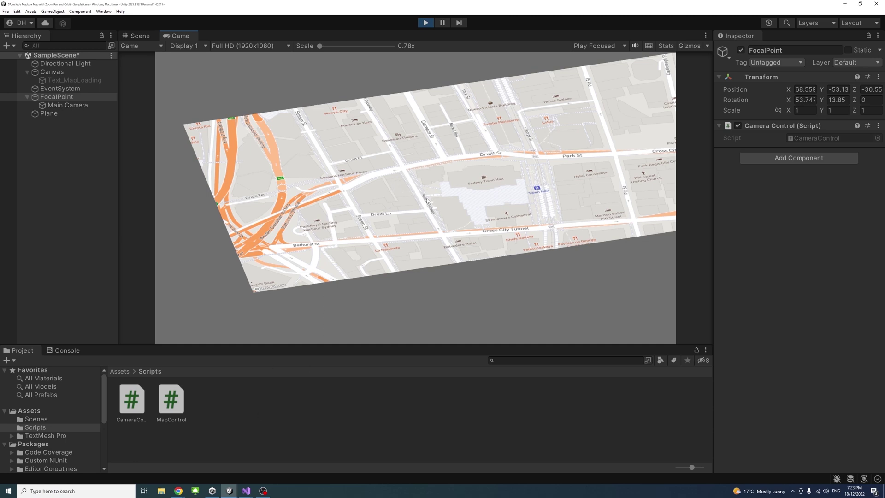
# Step: In Visual Studio, highlight the orbit check on line 18 and pan lines 23 and 25, then minimize
pyautogui.moveTo(246, 489)
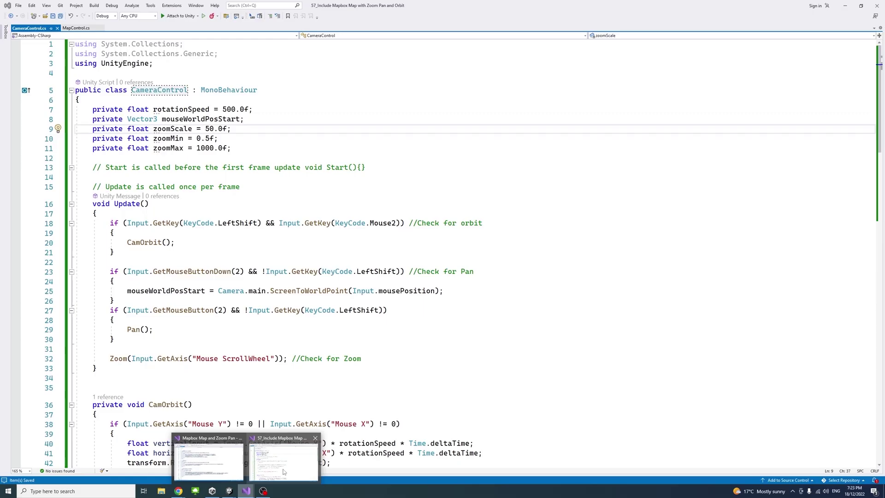
pyautogui.click(283, 471)
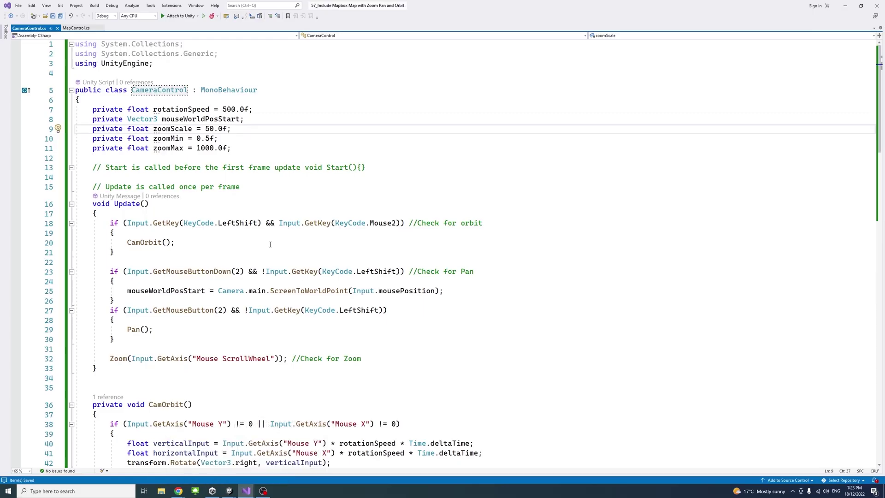
pyautogui.scroll(-2, 263, 216)
pyautogui.moveTo(149, 165); pyautogui.dragTo(426, 165)
pyautogui.moveTo(128, 213); pyautogui.dragTo(382, 214)
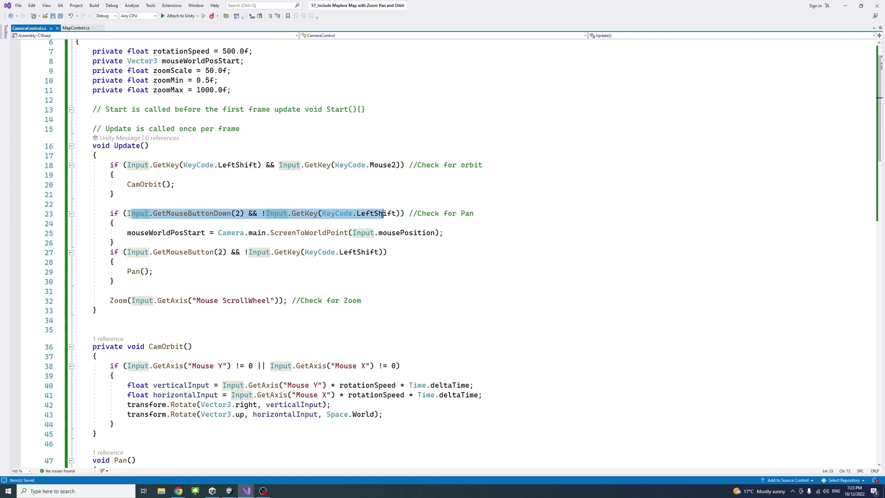
pyautogui.moveTo(162, 233); pyautogui.dragTo(115, 242)
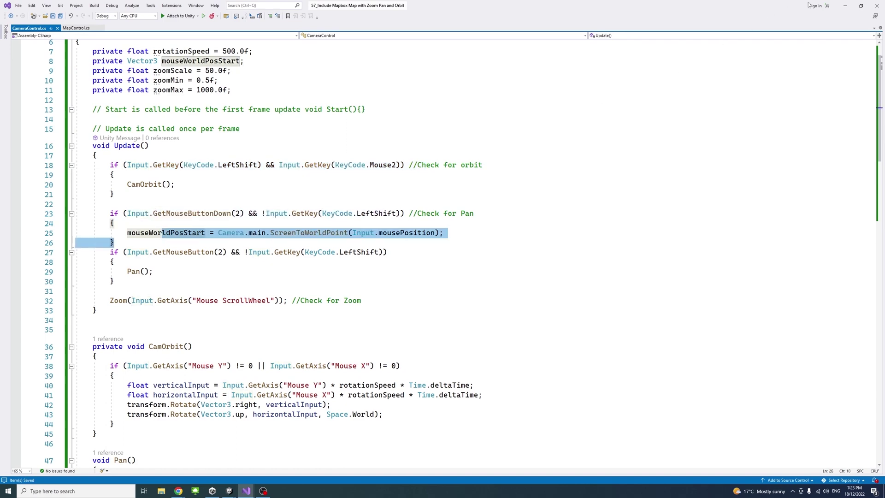
pyautogui.click(843, 6)
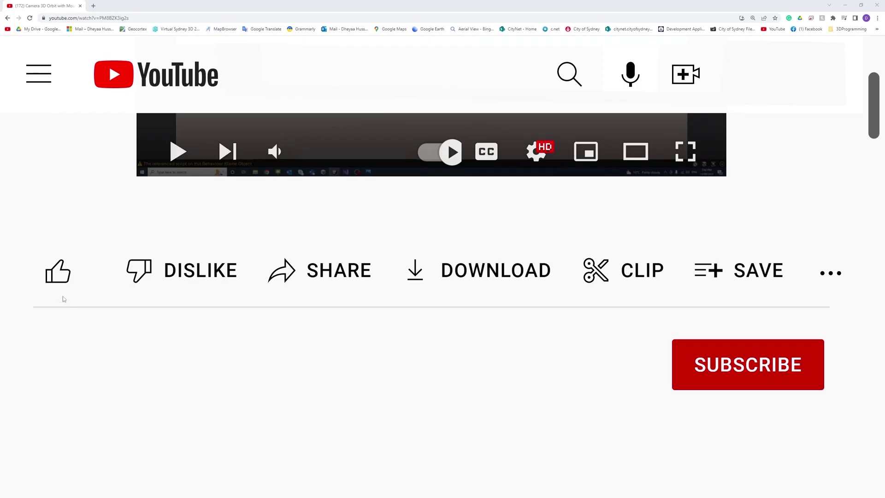